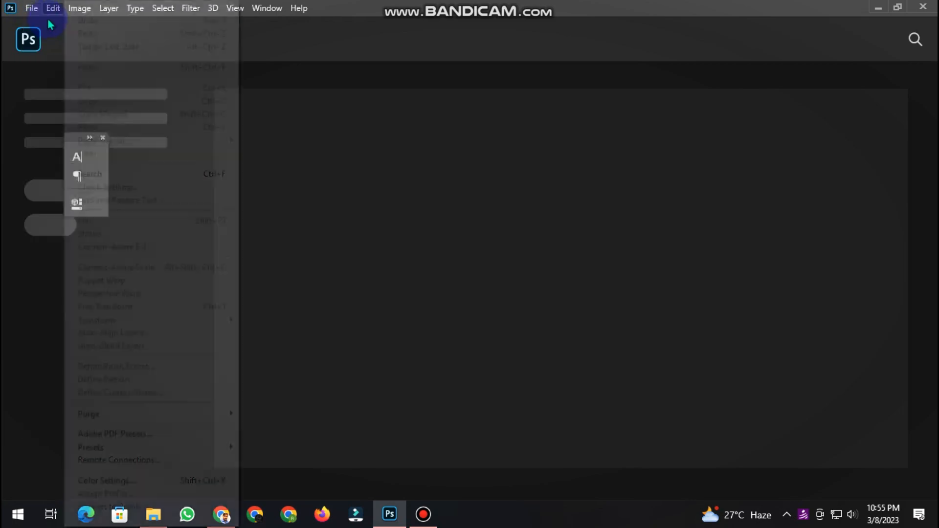
Open the image cool-guy-good-mood-posing-blue-background-jumping from the Project_21 folder
{"action": "left_click", "coordinate": [43, 36]}
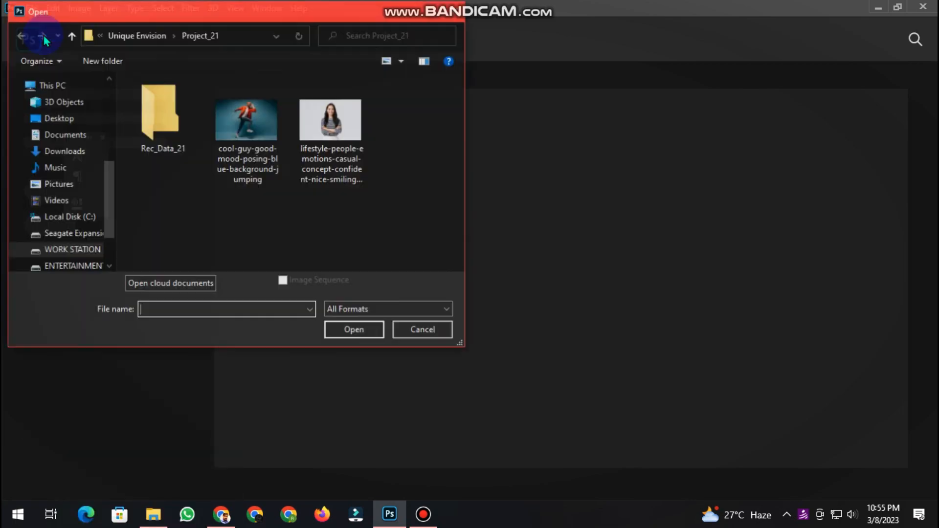
{"action": "left_click", "coordinate": [279, 137]}
{"action": "left_click", "coordinate": [341, 336]}
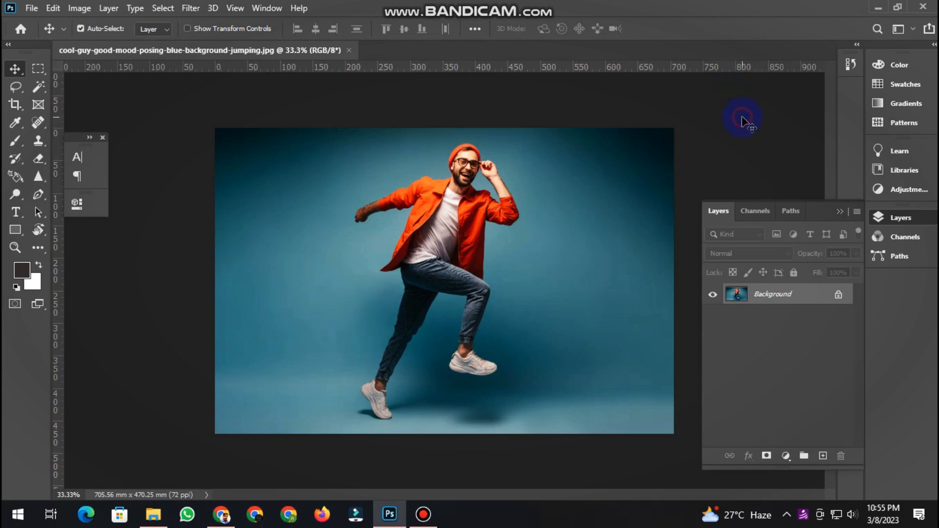
Unlock the Background layer and duplicate it
{"action": "scroll", "coordinate": [723, 134], "scroll_direction": "up", "scroll_amount": 1}
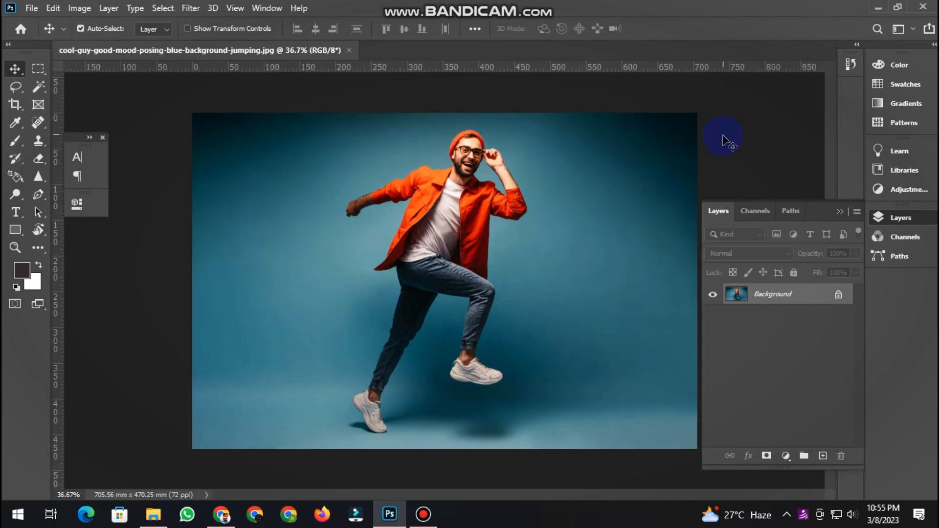
{"action": "left_click", "coordinate": [839, 295]}
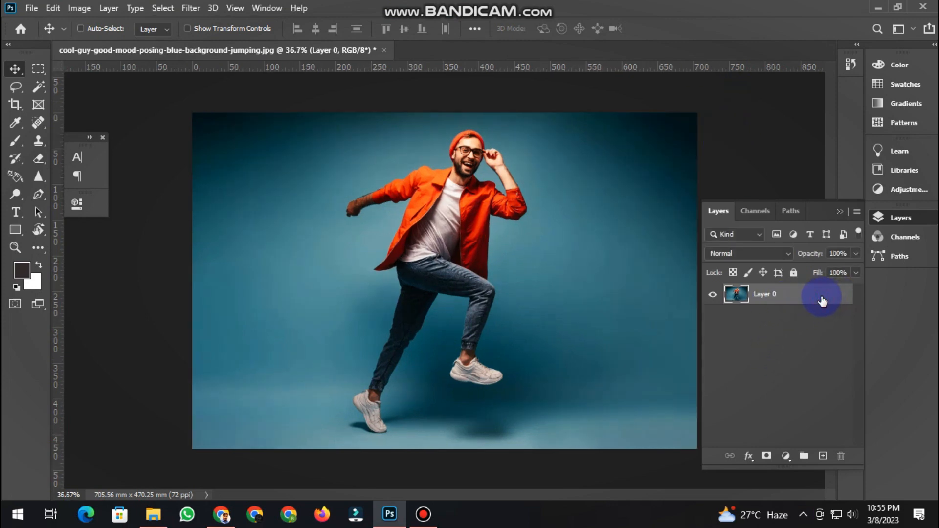
{"action": "key", "text": "ctrl+j"}
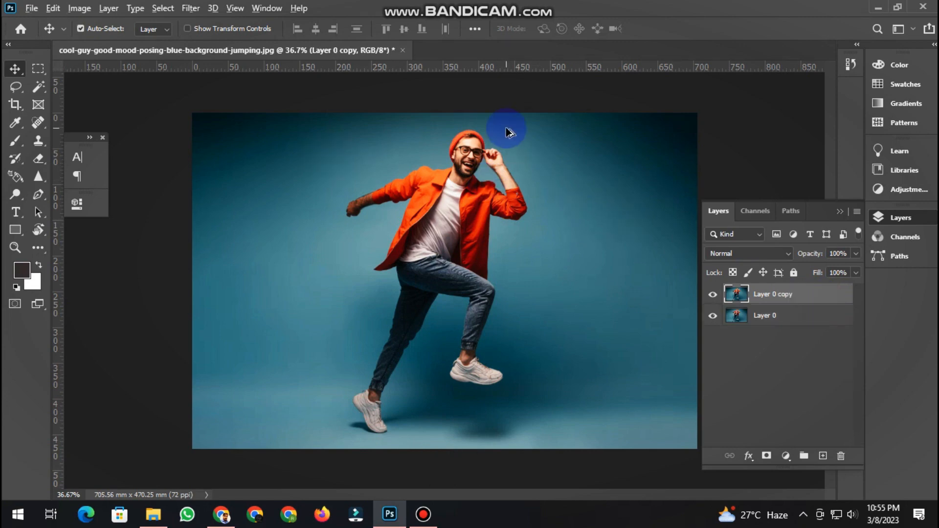
Select the orange jacket's shoulder, sleeve and upper front on the image's left side with the Quick Selection Tool
{"action": "scroll", "coordinate": [509, 131], "scroll_direction": "up", "scroll_amount": 8}
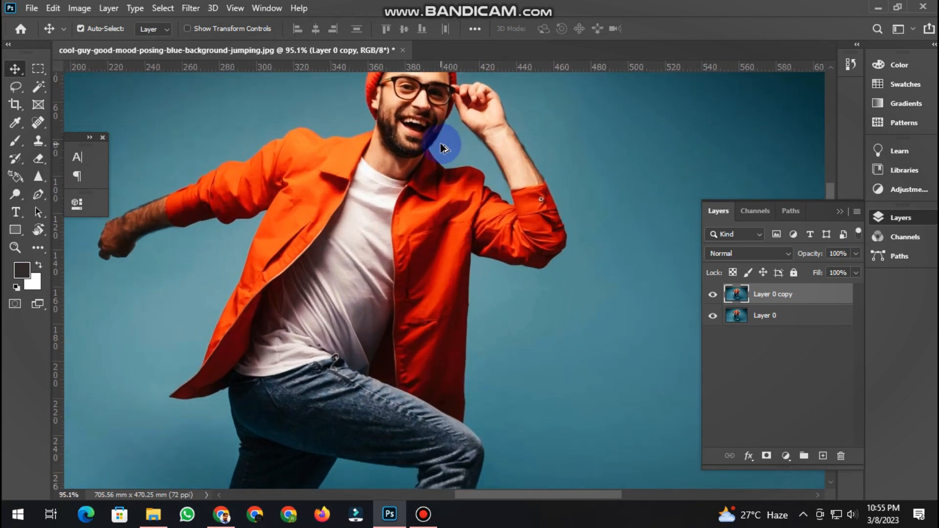
{"action": "scroll", "coordinate": [442, 147], "scroll_direction": "up", "scroll_amount": 6}
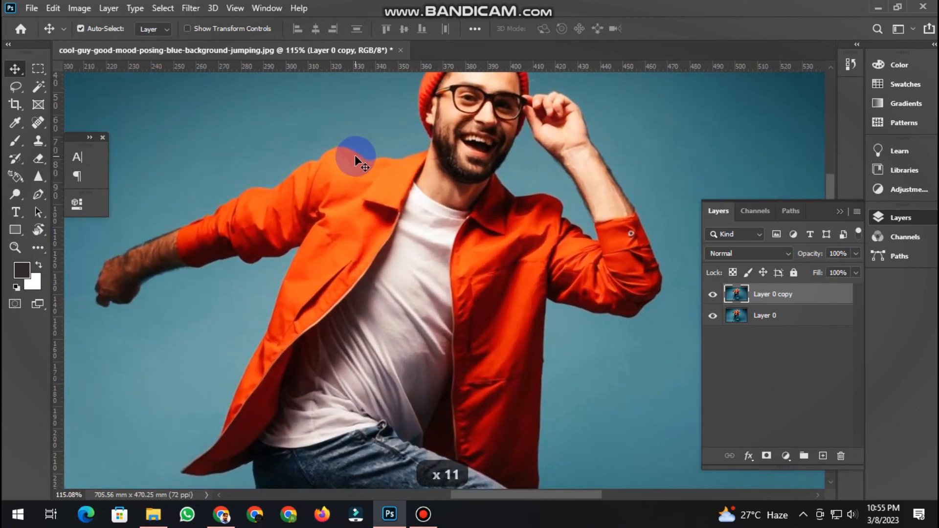
{"action": "right_click", "coordinate": [39, 86]}
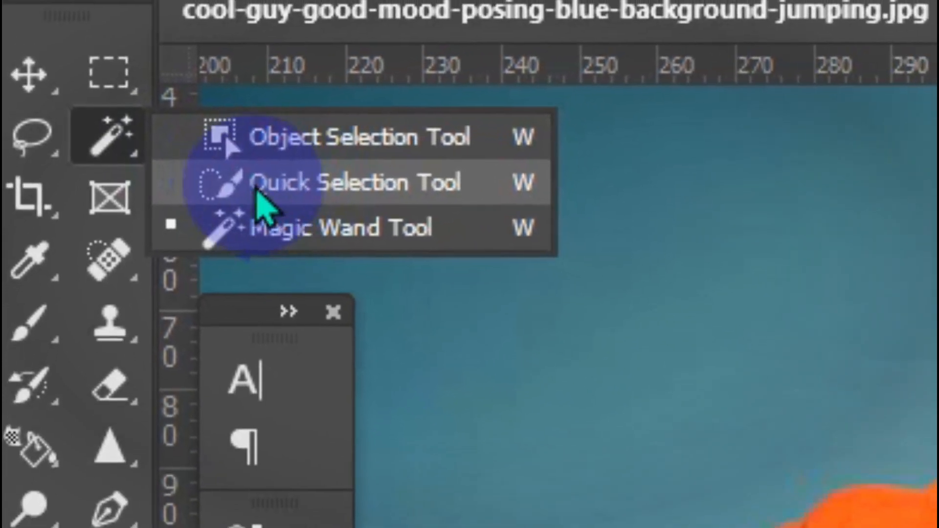
{"action": "left_click", "coordinate": [294, 201]}
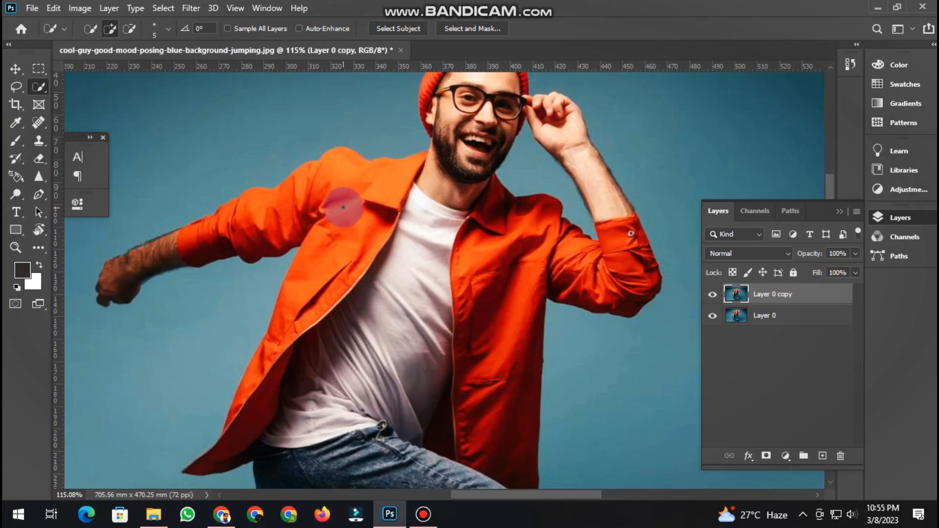
{"action": "scroll", "coordinate": [343, 208], "scroll_direction": "up", "scroll_amount": 5}
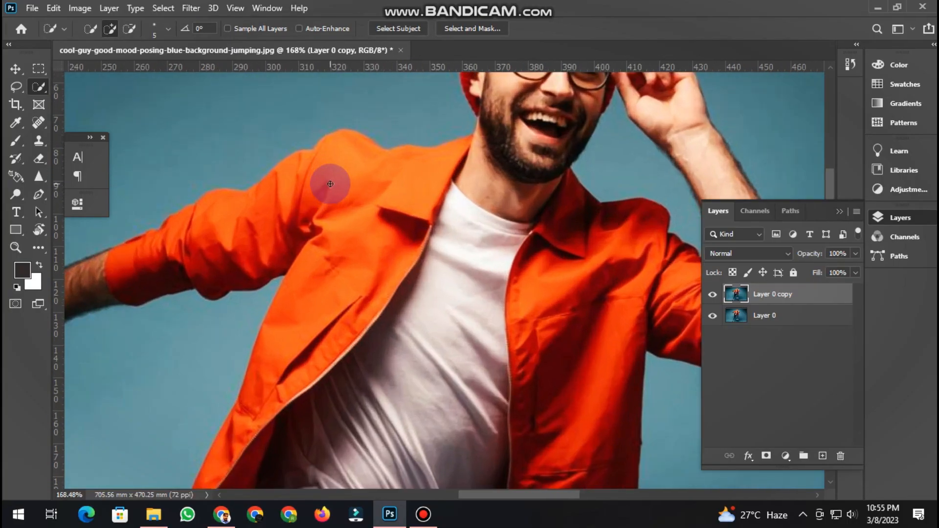
{"action": "left_click_drag", "start_coordinate": [365, 178], "coordinate": [318, 191]}
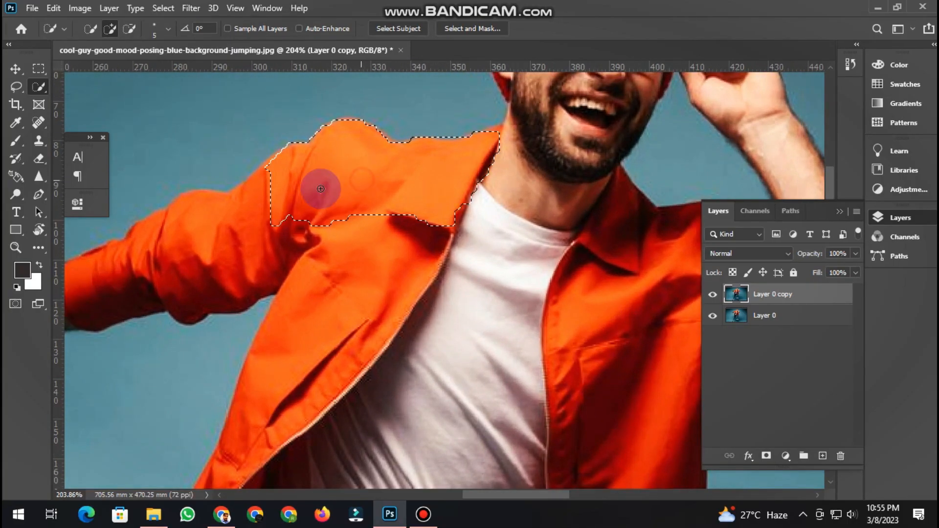
{"action": "left_click_drag", "start_coordinate": [303, 231], "coordinate": [412, 205]}
{"action": "mouse_move", "coordinate": [424, 159]}
{"action": "left_mouse_down"}
{"action": "mouse_move", "coordinate": [339, 196]}
{"action": "mouse_move", "coordinate": [322, 198]}
{"action": "mouse_move", "coordinate": [307, 177]}
{"action": "mouse_move", "coordinate": [304, 200]}
{"action": "left_mouse_up"}
{"action": "left_click_drag", "start_coordinate": [420, 310], "coordinate": [466, 189]}
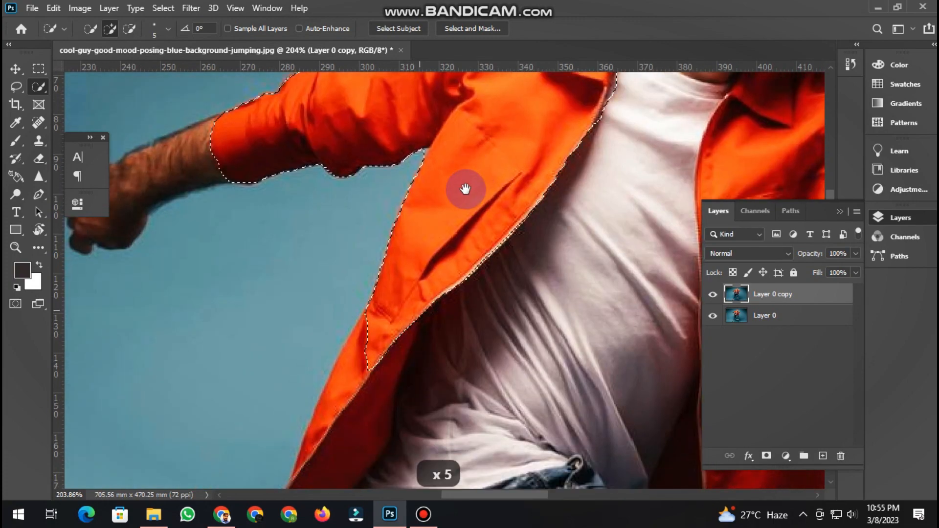
Extend the selection down the jacket's left-hand flap to its hem, including the dark red lining
{"action": "mouse_move", "coordinate": [392, 305]}
{"action": "left_mouse_down"}
{"action": "mouse_move", "coordinate": [357, 362]}
{"action": "mouse_move", "coordinate": [436, 202]}
{"action": "left_mouse_up"}
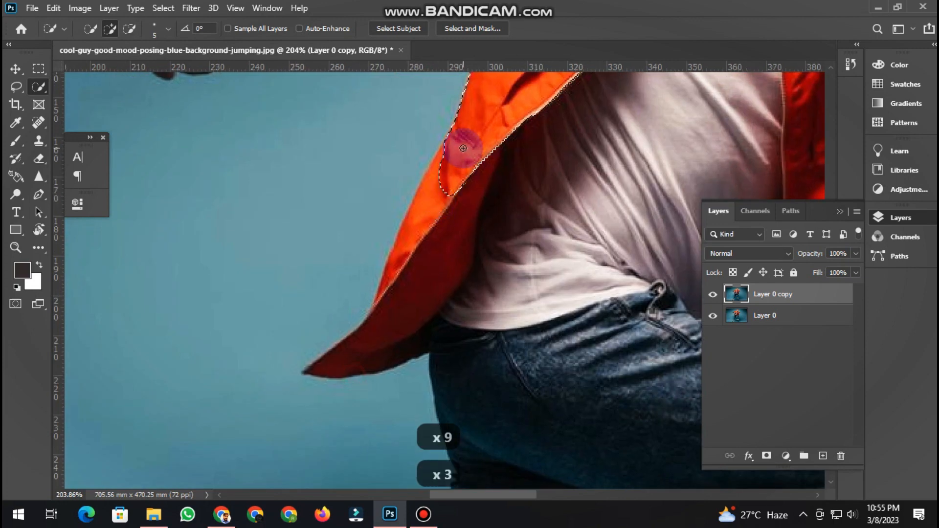
{"action": "left_click_drag", "start_coordinate": [465, 148], "coordinate": [423, 238]}
{"action": "left_click_drag", "start_coordinate": [410, 278], "coordinate": [411, 289]}
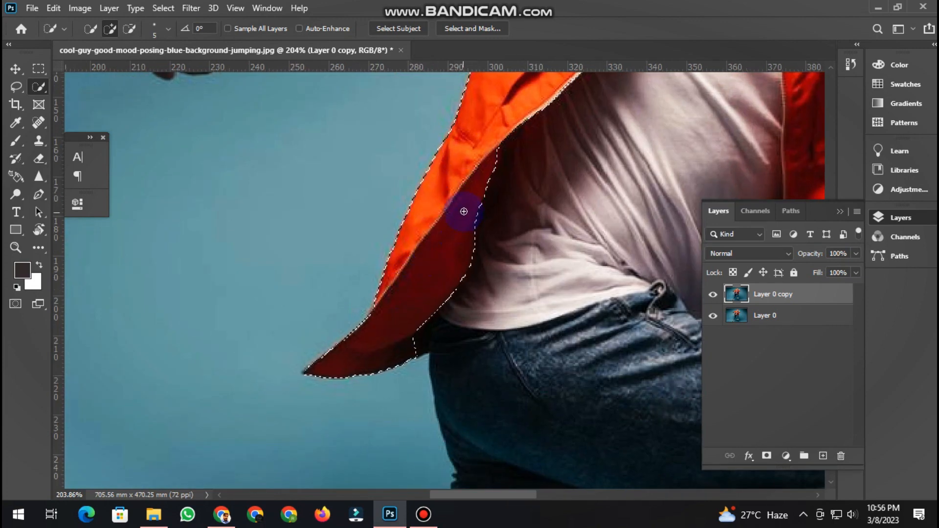
{"action": "left_click_drag", "start_coordinate": [492, 175], "coordinate": [494, 171]}
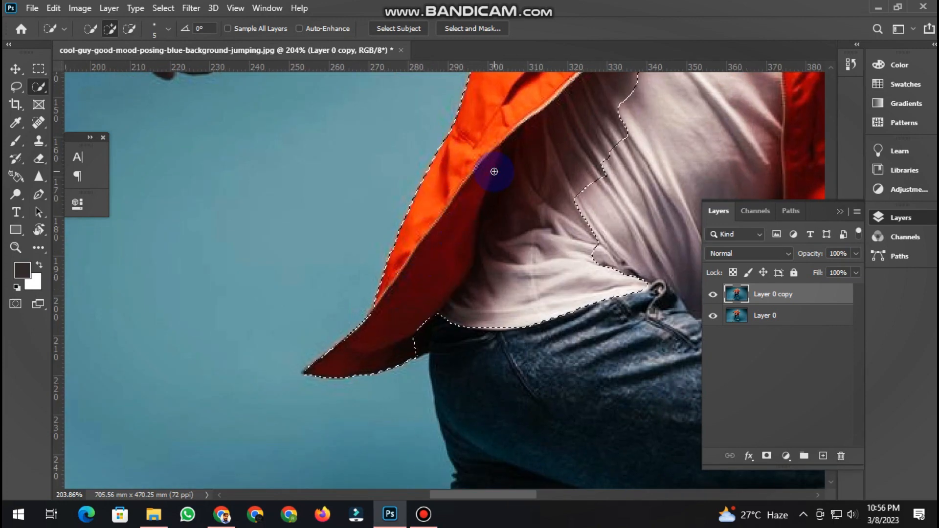
{"action": "key", "text": "ctrl+z"}
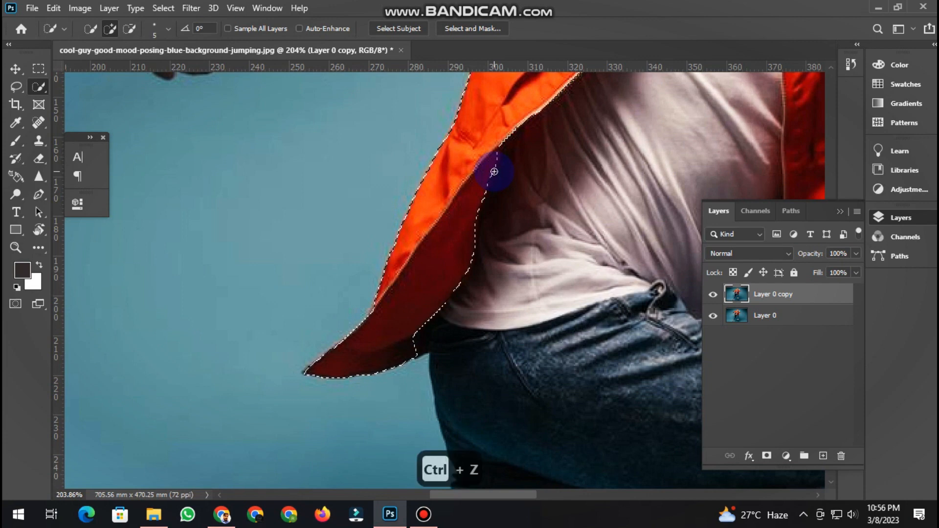
{"action": "left_click_drag", "start_coordinate": [548, 233], "coordinate": [195, 220]}
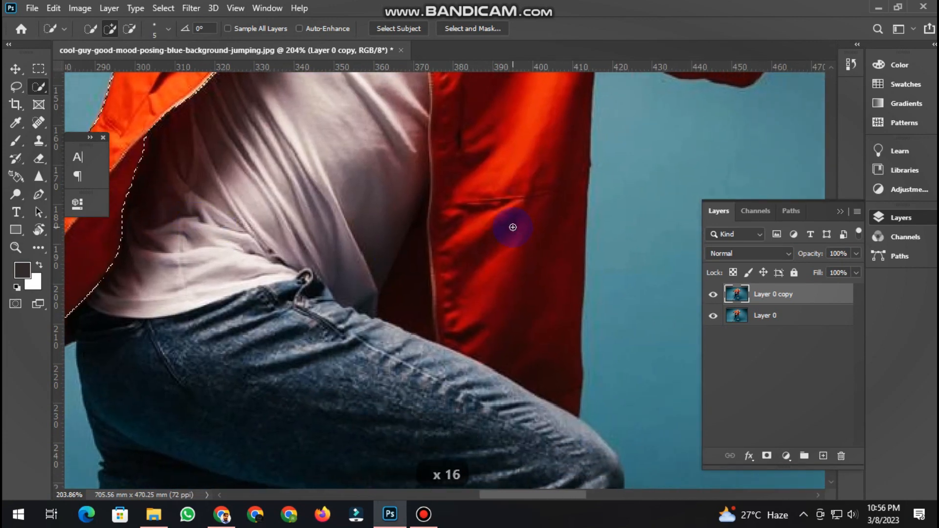
{"action": "left_click_drag", "start_coordinate": [512, 270], "coordinate": [507, 289]}
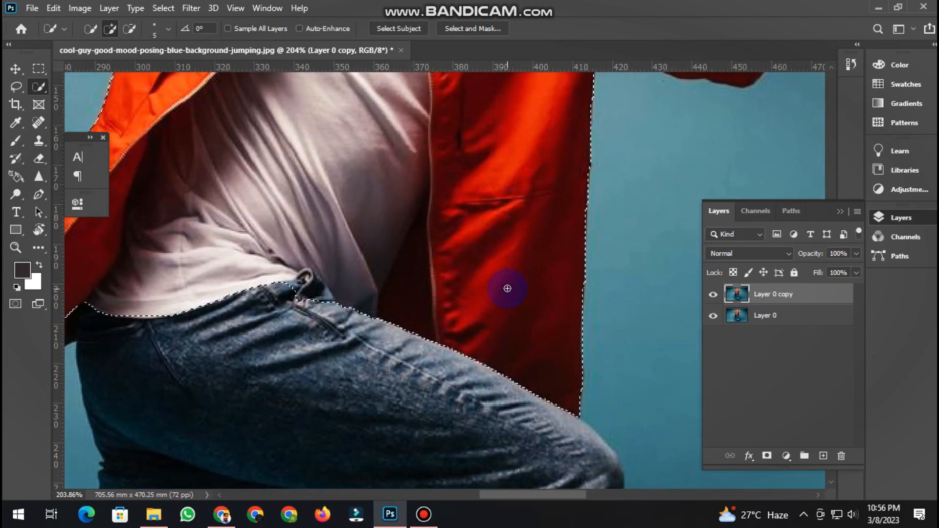
{"action": "scroll", "coordinate": [499, 262], "scroll_direction": "down", "scroll_amount": 4}
{"action": "left_click_drag", "start_coordinate": [521, 166], "coordinate": [470, 281]}
{"action": "key", "text": "ctrl+z"}
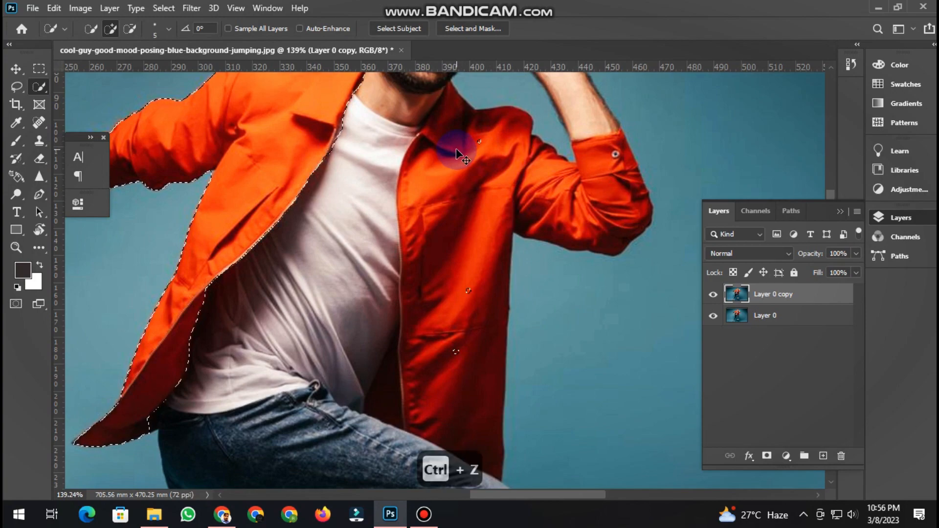
Add the jacket's right-hand front panel, collar and dark inner lining to the selection with the Magic Wand Tool
{"action": "right_click", "coordinate": [39, 87]}
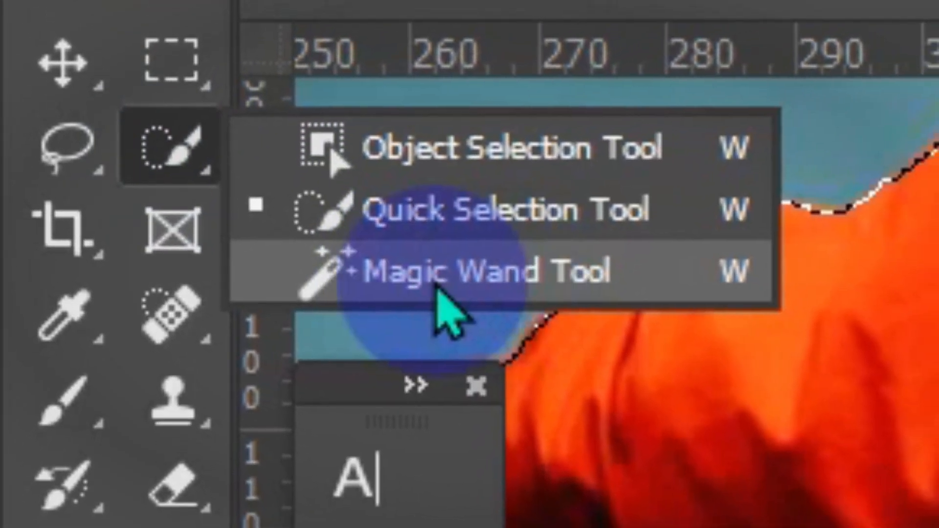
{"action": "left_click", "coordinate": [477, 274]}
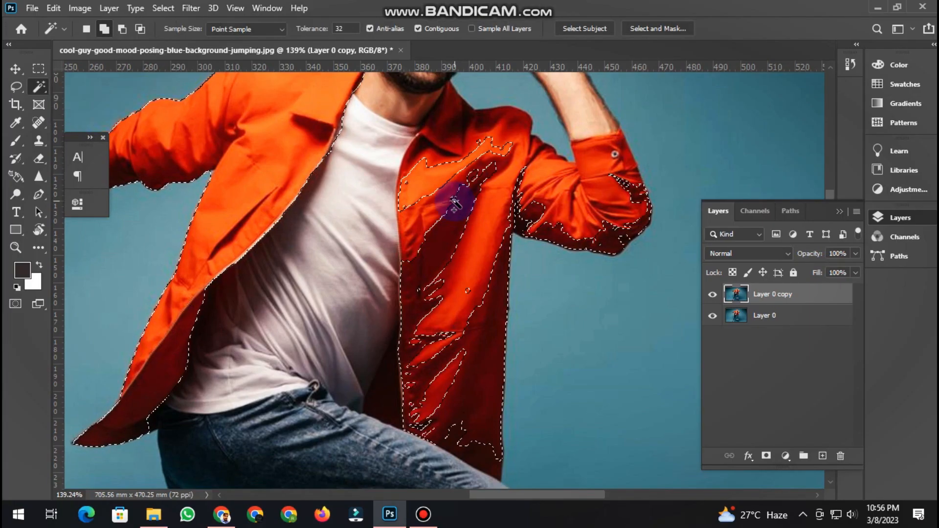
{"action": "left_click", "coordinate": [447, 119]}
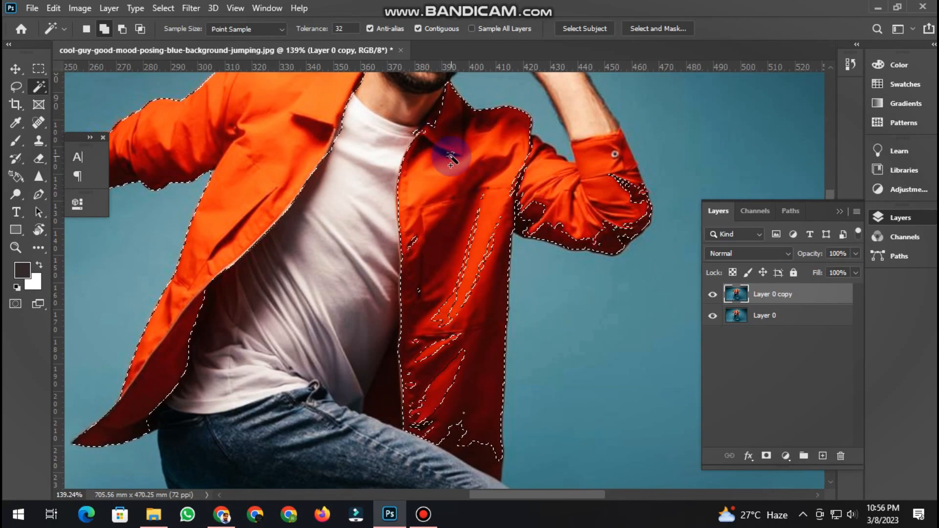
{"action": "left_click", "coordinate": [567, 197]}
{"action": "left_click", "coordinate": [611, 167]}
{"action": "scroll", "coordinate": [453, 273], "scroll_direction": "up", "scroll_amount": 3}
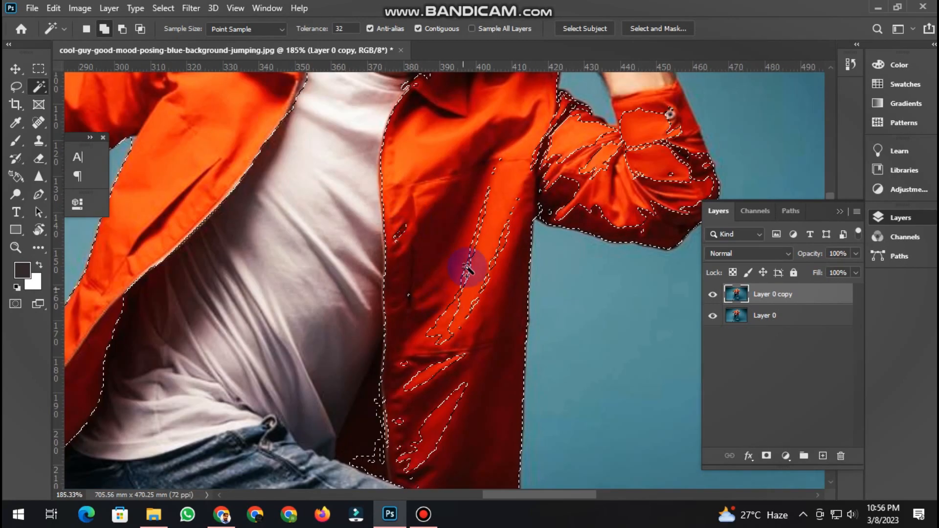
{"action": "left_click", "coordinate": [466, 270]}
{"action": "scroll", "coordinate": [401, 234], "scroll_direction": "down", "scroll_amount": 3}
{"action": "left_click", "coordinate": [399, 278]}
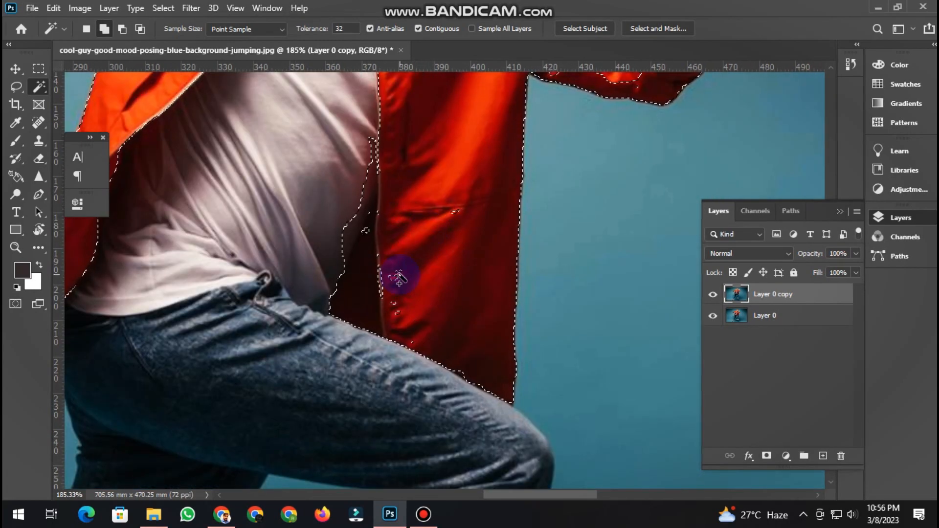
{"action": "left_click", "coordinate": [368, 229]}
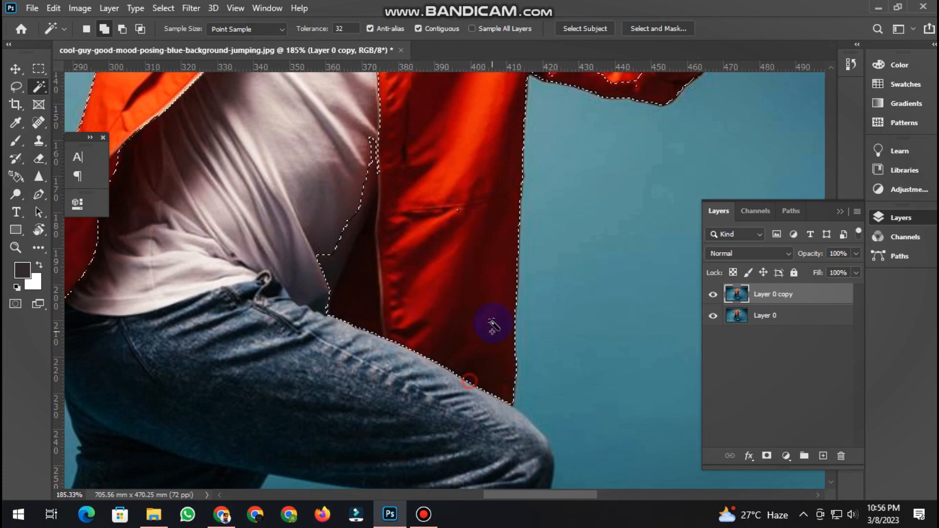
Add the folds and cuff of the bent right-hand sleeve to the Magic Wand selection
{"action": "left_click_drag", "start_coordinate": [548, 86], "coordinate": [526, 264]}
{"action": "left_click_drag", "start_coordinate": [655, 245], "coordinate": [557, 311]}
{"action": "left_click", "coordinate": [524, 292]}
{"action": "left_click", "coordinate": [491, 258]}
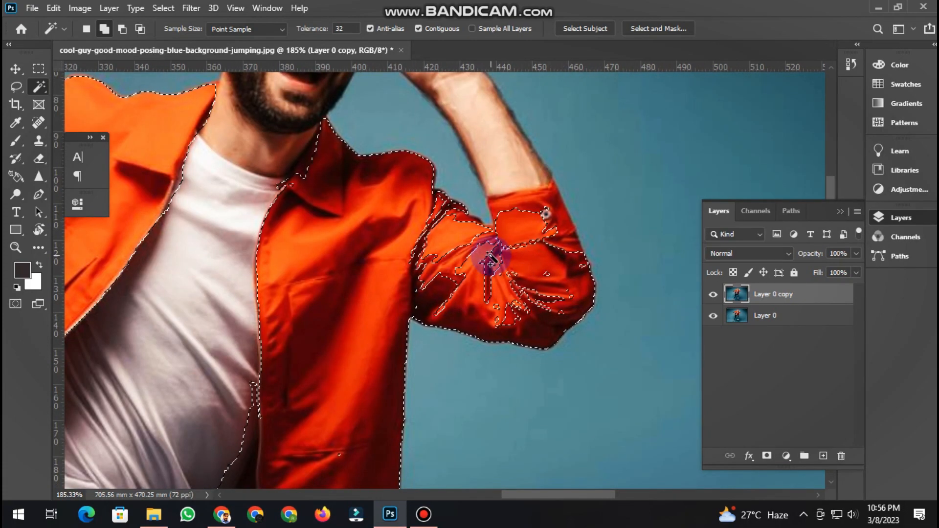
{"action": "left_click", "coordinate": [491, 272]}
{"action": "left_click", "coordinate": [450, 247]}
{"action": "scroll", "coordinate": [450, 247], "scroll_direction": "up", "scroll_amount": 3}
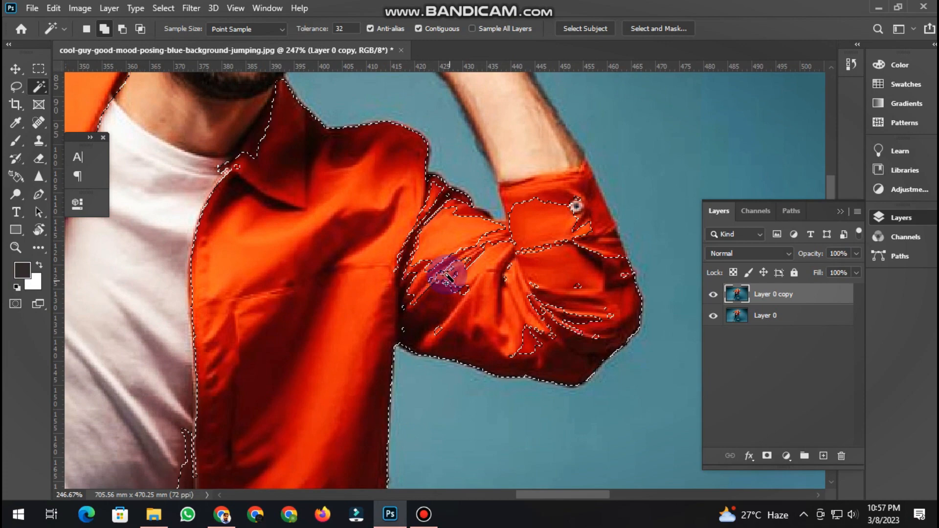
{"action": "left_click", "coordinate": [474, 212]}
{"action": "left_click", "coordinate": [434, 195]}
{"action": "left_click", "coordinate": [579, 209]}
{"action": "left_click", "coordinate": [573, 199]}
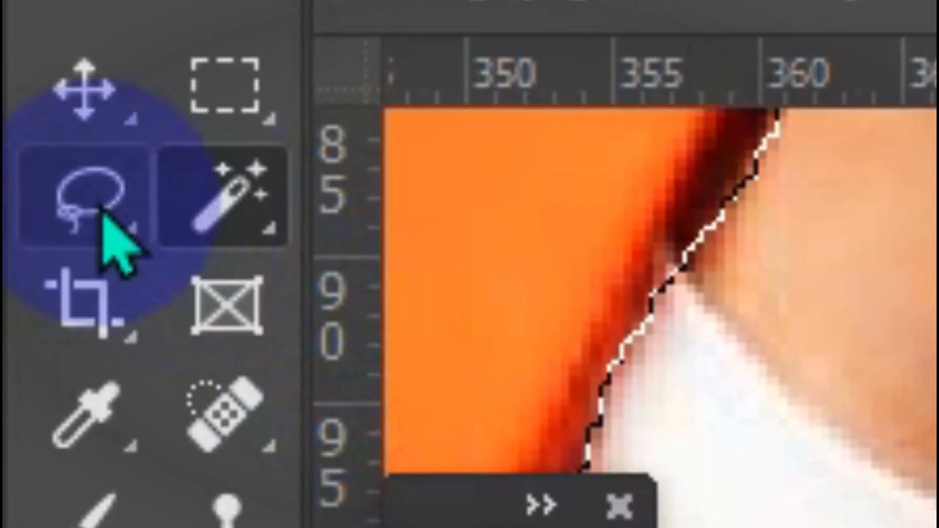
Fill the unselected gaps in the bent sleeve's folds with the Lasso Tool
{"action": "left_click", "coordinate": [16, 86]}
{"action": "left_click", "coordinate": [294, 228]}
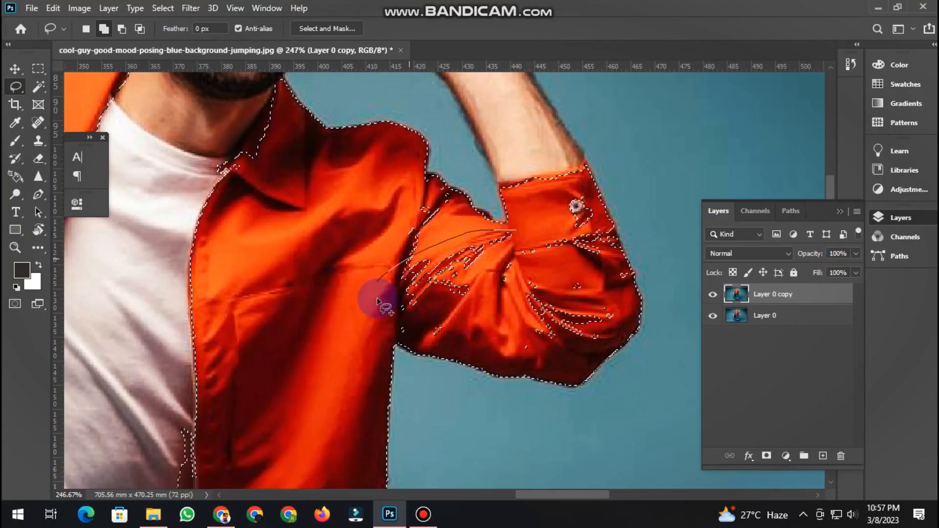
{"action": "mouse_move", "coordinate": [381, 302]}
{"action": "left_mouse_down"}
{"action": "mouse_move", "coordinate": [399, 327]}
{"action": "mouse_move", "coordinate": [446, 343]}
{"action": "mouse_move", "coordinate": [566, 357]}
{"action": "mouse_move", "coordinate": [567, 199]}
{"action": "left_mouse_up"}
Refine the lasso selection around the bent sleeve's cuff edge, button and elbow folds, closing the remaining gaps
{"action": "scroll", "coordinate": [556, 274], "scroll_direction": "up", "scroll_amount": 5}
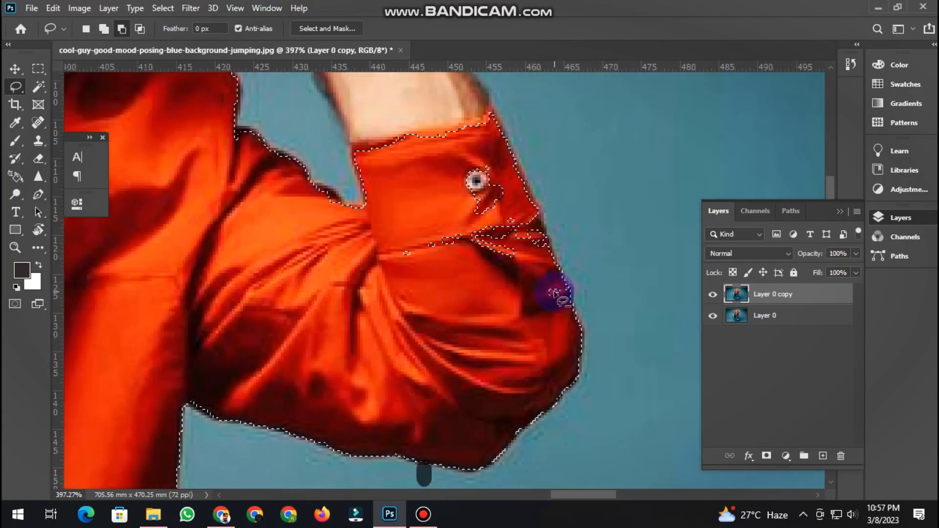
{"action": "mouse_move", "coordinate": [353, 141]}
{"action": "left_mouse_down"}
{"action": "mouse_move", "coordinate": [457, 132]}
{"action": "mouse_move", "coordinate": [399, 132]}
{"action": "mouse_move", "coordinate": [497, 115]}
{"action": "mouse_move", "coordinate": [369, 138]}
{"action": "mouse_move", "coordinate": [358, 169]}
{"action": "mouse_move", "coordinate": [369, 171]}
{"action": "mouse_move", "coordinate": [372, 214]}
{"action": "mouse_move", "coordinate": [355, 160]}
{"action": "mouse_move", "coordinate": [373, 202]}
{"action": "mouse_move", "coordinate": [362, 210]}
{"action": "mouse_move", "coordinate": [271, 191]}
{"action": "mouse_move", "coordinate": [442, 212]}
{"action": "left_mouse_up"}
{"action": "left_click_drag", "start_coordinate": [457, 287], "coordinate": [388, 259]}
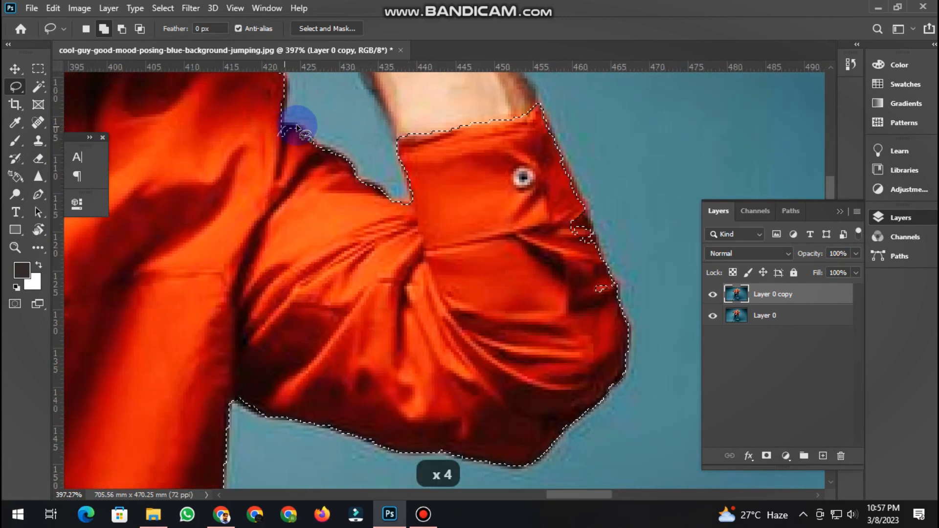
{"action": "left_click_drag", "start_coordinate": [451, 306], "coordinate": [378, 269]}
{"action": "mouse_move", "coordinate": [500, 169]}
{"action": "left_mouse_down"}
{"action": "mouse_move", "coordinate": [514, 189]}
{"action": "mouse_move", "coordinate": [499, 141]}
{"action": "mouse_move", "coordinate": [478, 237]}
{"action": "mouse_move", "coordinate": [538, 243]}
{"action": "left_mouse_up"}
Correct the selection along the right-hand collar edge below the beard with the Lasso Tool
{"action": "scroll", "coordinate": [591, 313], "scroll_direction": "down", "scroll_amount": 11}
{"action": "left_click_drag", "start_coordinate": [404, 235], "coordinate": [383, 274]}
{"action": "scroll", "coordinate": [381, 159], "scroll_direction": "up", "scroll_amount": 11}
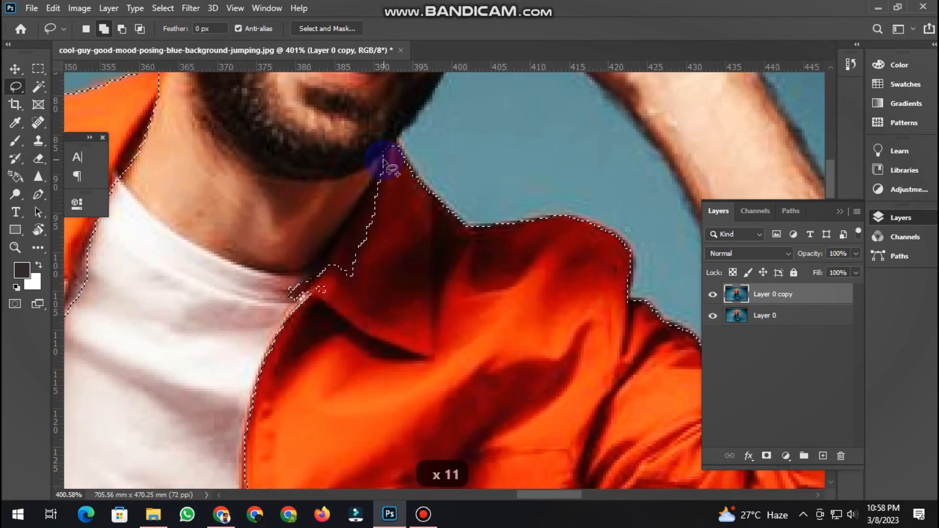
{"action": "mouse_move", "coordinate": [382, 161]}
{"action": "left_mouse_down"}
{"action": "mouse_move", "coordinate": [415, 220]}
{"action": "mouse_move", "coordinate": [389, 162]}
{"action": "left_mouse_up"}
{"action": "mouse_move", "coordinate": [369, 190]}
{"action": "left_mouse_down"}
{"action": "mouse_move", "coordinate": [333, 273]}
{"action": "mouse_move", "coordinate": [407, 190]}
{"action": "mouse_move", "coordinate": [298, 299]}
{"action": "mouse_move", "coordinate": [393, 265]}
{"action": "mouse_move", "coordinate": [373, 242]}
{"action": "left_mouse_up"}
Clean up the selection outline along the right-hand front panel's edge next to the white shirt
{"action": "scroll", "coordinate": [373, 241], "scroll_direction": "down", "scroll_amount": 11}
{"action": "scroll", "coordinate": [369, 300], "scroll_direction": "up", "scroll_amount": 10}
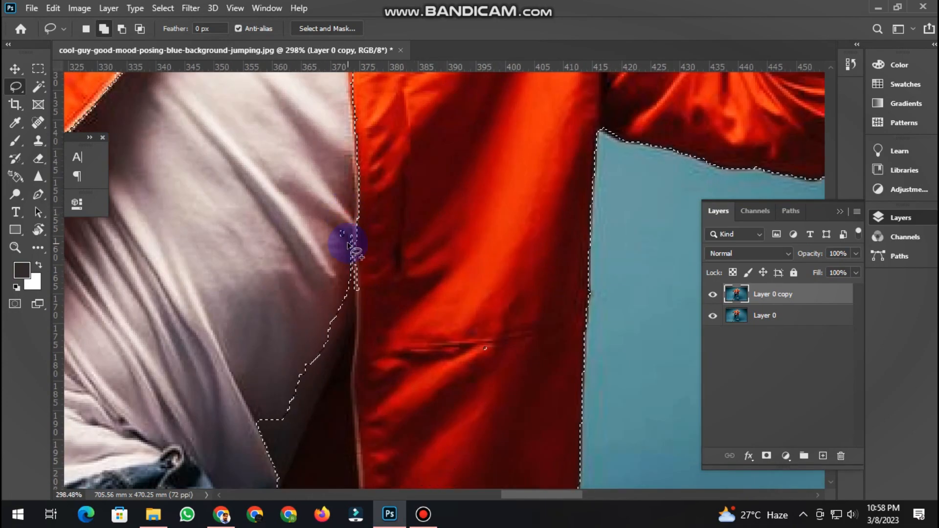
{"action": "left_click_drag", "start_coordinate": [369, 159], "coordinate": [358, 119]}
{"action": "scroll", "coordinate": [359, 122], "scroll_direction": "down", "scroll_amount": 8}
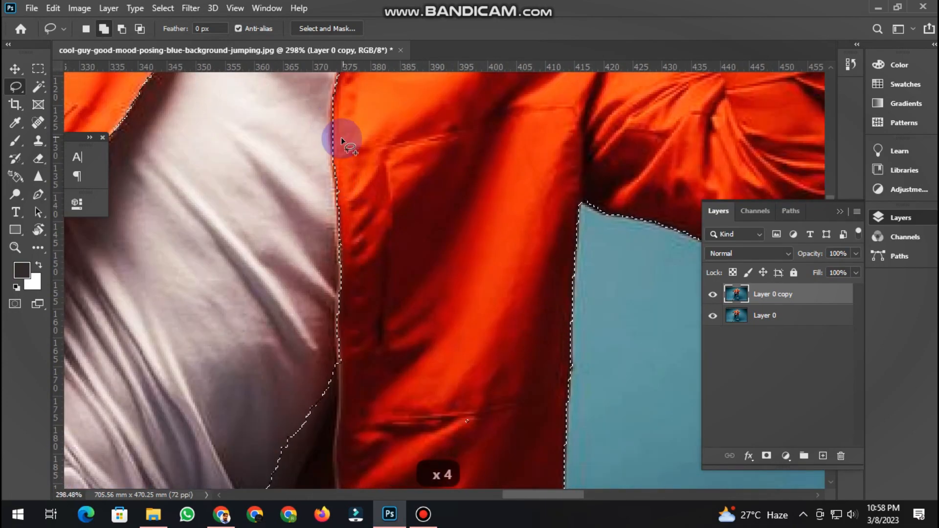
Subtract the excess white shirt area beside the right-hand front panel from the selection with the Lasso Tool
{"action": "scroll", "coordinate": [346, 227], "scroll_direction": "up", "scroll_amount": 10}
{"action": "left_click_drag", "start_coordinate": [335, 228], "coordinate": [262, 265]}
{"action": "left_click_drag", "start_coordinate": [262, 265], "coordinate": [276, 169]}
{"action": "mouse_move", "coordinate": [350, 122]}
{"action": "left_mouse_down"}
{"action": "mouse_move", "coordinate": [346, 245]}
{"action": "mouse_move", "coordinate": [294, 159]}
{"action": "mouse_move", "coordinate": [318, 274]}
{"action": "mouse_move", "coordinate": [272, 276]}
{"action": "left_mouse_up"}
{"action": "key", "text": "ctrl+z"}
{"action": "mouse_move", "coordinate": [341, 231]}
{"action": "left_mouse_down"}
{"action": "mouse_move", "coordinate": [327, 153]}
{"action": "mouse_move", "coordinate": [235, 210]}
{"action": "left_mouse_up"}
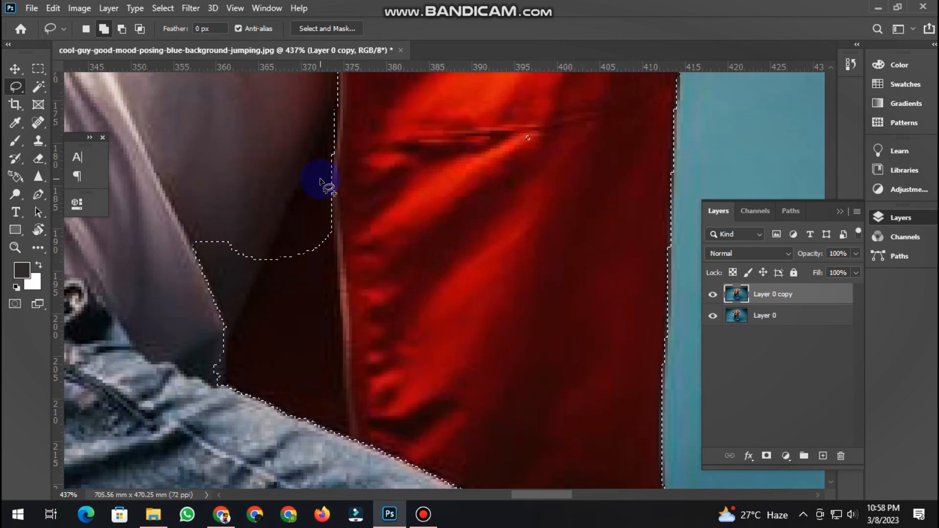
{"action": "mouse_move", "coordinate": [333, 195]}
{"action": "left_mouse_down"}
{"action": "mouse_move", "coordinate": [155, 239]}
{"action": "mouse_move", "coordinate": [206, 200]}
{"action": "left_mouse_up"}
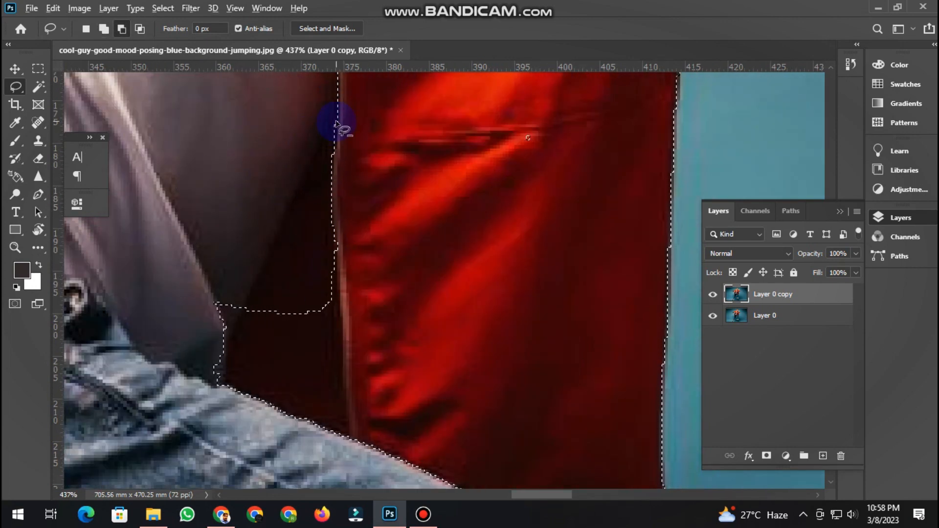
{"action": "mouse_move", "coordinate": [332, 220]}
{"action": "left_mouse_down"}
{"action": "mouse_move", "coordinate": [352, 141]}
{"action": "mouse_move", "coordinate": [294, 235]}
{"action": "left_mouse_up"}
Trim the selection along the diagonal edge of the right-hand panel's dark lining, down to the jeans waistband
{"action": "scroll", "coordinate": [367, 172], "scroll_direction": "up", "scroll_amount": 5}
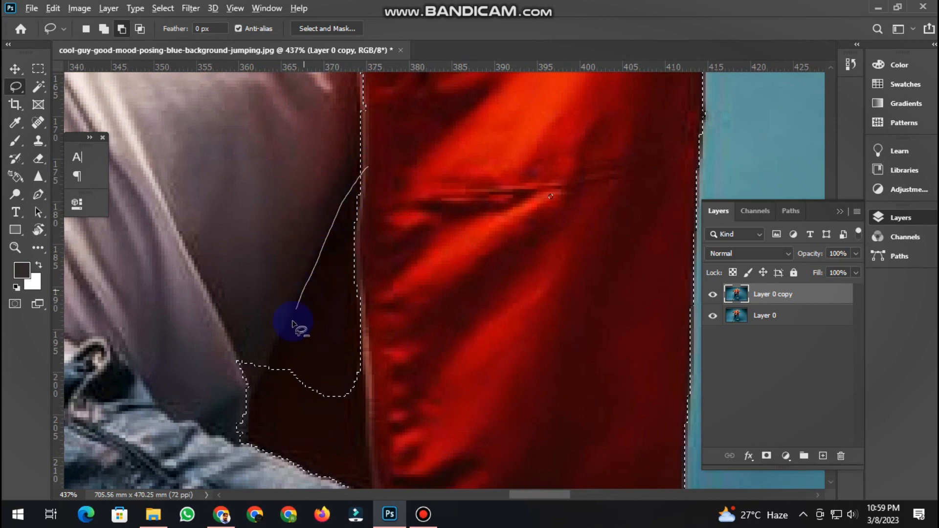
{"action": "left_click_drag", "start_coordinate": [293, 324], "coordinate": [411, 215]}
{"action": "key", "text": "ctrl+z"}
{"action": "mouse_move", "coordinate": [365, 158]}
{"action": "left_mouse_down"}
{"action": "mouse_move", "coordinate": [310, 276]}
{"action": "mouse_move", "coordinate": [401, 392]}
{"action": "left_mouse_up"}
{"action": "left_click_drag", "start_coordinate": [552, 164], "coordinate": [515, 269]}
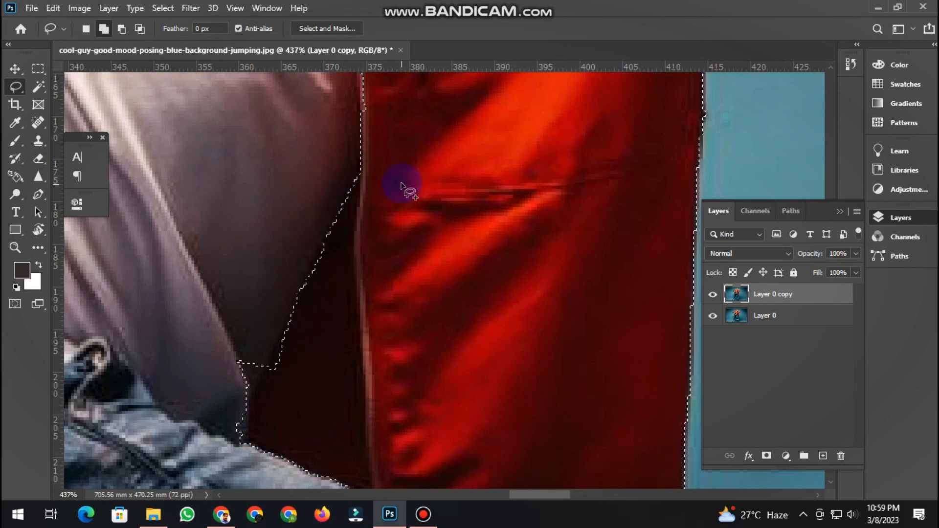
{"action": "left_click_drag", "start_coordinate": [342, 237], "coordinate": [388, 164]}
{"action": "left_click_drag", "start_coordinate": [361, 274], "coordinate": [395, 195]}
{"action": "mouse_move", "coordinate": [337, 186]}
{"action": "left_mouse_down"}
{"action": "mouse_move", "coordinate": [304, 251]}
{"action": "mouse_move", "coordinate": [318, 194]}
{"action": "left_mouse_up"}
{"action": "left_click_drag", "start_coordinate": [344, 221], "coordinate": [333, 271]}
{"action": "key", "text": "ctrl+z"}
{"action": "left_click_drag", "start_coordinate": [327, 210], "coordinate": [333, 283]}
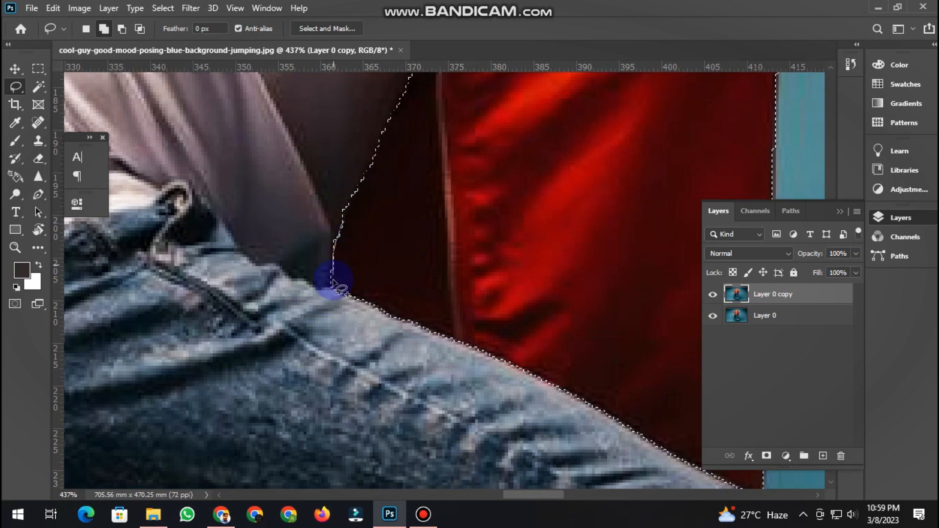
Add the missing dark lining area at the bottom of the left-hand jacket flap beside the jeans to the selection
{"action": "scroll", "coordinate": [417, 258], "scroll_direction": "down", "scroll_amount": 5}
{"action": "scroll", "coordinate": [206, 215], "scroll_direction": "up", "scroll_amount": 3}
{"action": "mouse_move", "coordinate": [392, 91]}
{"action": "left_mouse_down"}
{"action": "mouse_move", "coordinate": [367, 146]}
{"action": "mouse_move", "coordinate": [364, 181]}
{"action": "left_mouse_up"}
{"action": "key", "text": "ctrl+z"}
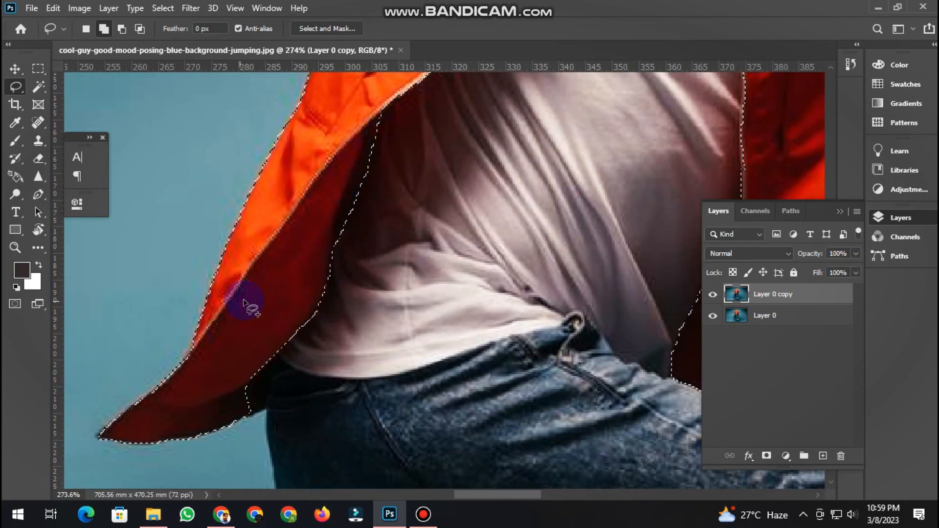
{"action": "scroll", "coordinate": [233, 443], "scroll_direction": "up", "scroll_amount": 7}
{"action": "scroll", "coordinate": [301, 267], "scroll_direction": "down", "scroll_amount": 3}
{"action": "left_click_drag", "start_coordinate": [308, 263], "coordinate": [294, 336]}
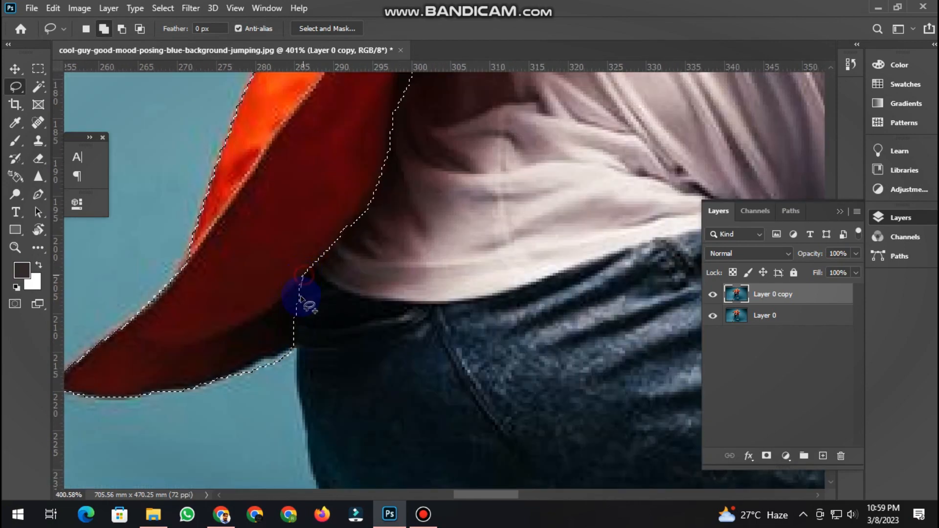
{"action": "left_click_drag", "start_coordinate": [301, 296], "coordinate": [296, 347]}
{"action": "mouse_move", "coordinate": [220, 394]}
{"action": "left_mouse_down"}
{"action": "mouse_move", "coordinate": [286, 392]}
{"action": "mouse_move", "coordinate": [228, 389]}
{"action": "left_mouse_up"}
{"action": "key", "text": "ctrl+z"}
{"action": "mouse_move", "coordinate": [264, 366]}
{"action": "left_mouse_down"}
{"action": "mouse_move", "coordinate": [292, 352]}
{"action": "mouse_move", "coordinate": [305, 365]}
{"action": "left_mouse_up"}
Refine the selection along the left-hand collar and lapel edge next to the neck and white shirt
{"action": "scroll", "coordinate": [301, 360], "scroll_direction": "down", "scroll_amount": 8}
{"action": "left_click_drag", "start_coordinate": [392, 113], "coordinate": [303, 403]}
{"action": "scroll", "coordinate": [449, 89], "scroll_direction": "up", "scroll_amount": 9}
{"action": "mouse_move", "coordinate": [469, 157]}
{"action": "left_mouse_down"}
{"action": "mouse_move", "coordinate": [489, 162]}
{"action": "mouse_move", "coordinate": [409, 248]}
{"action": "left_mouse_up"}
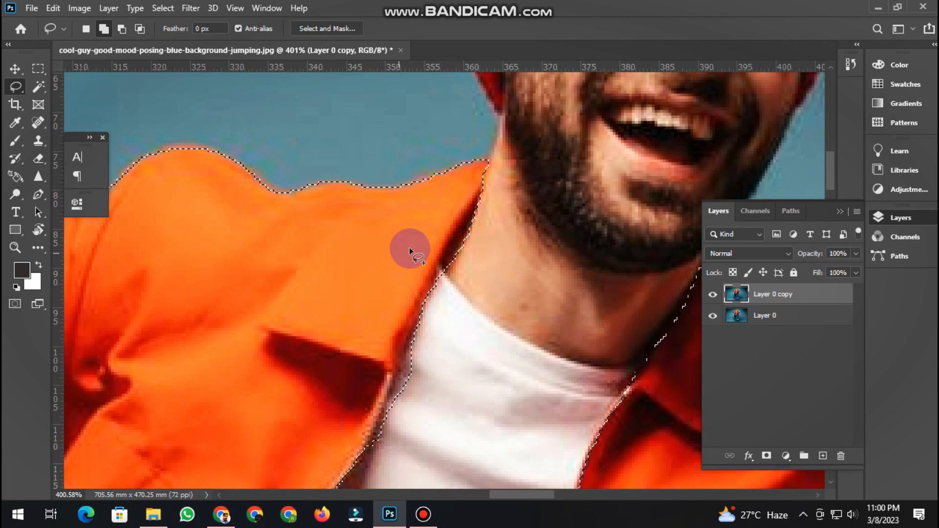
{"action": "mouse_move", "coordinate": [475, 186]}
{"action": "left_mouse_down"}
{"action": "mouse_move", "coordinate": [471, 241]}
{"action": "mouse_move", "coordinate": [412, 330]}
{"action": "mouse_move", "coordinate": [430, 293]}
{"action": "left_mouse_up"}
{"action": "scroll", "coordinate": [460, 215], "scroll_direction": "down", "scroll_amount": 2}
Add a Gradient Map adjustment layer masked by the finished jacket selection
{"action": "scroll", "coordinate": [421, 259], "scroll_direction": "down", "scroll_amount": 5}
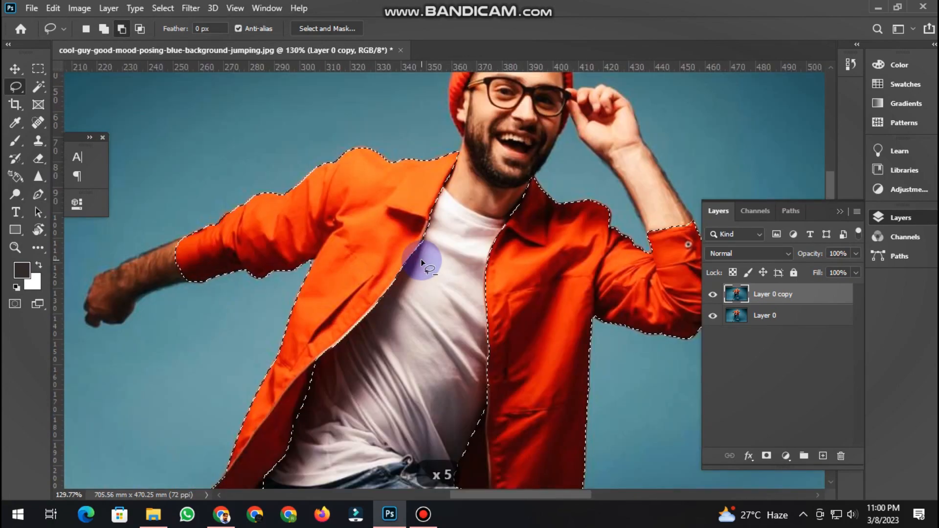
{"action": "scroll", "coordinate": [420, 260], "scroll_direction": "down", "scroll_amount": 3}
{"action": "key", "text": "v"}
{"action": "scroll", "coordinate": [557, 368], "scroll_direction": "up", "scroll_amount": 1}
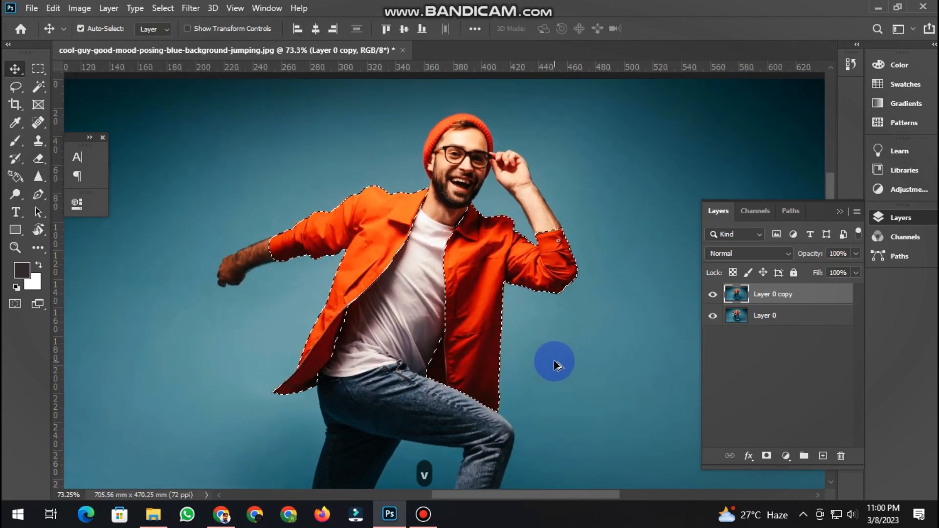
{"action": "key", "text": "space"}
{"action": "left_click_drag", "start_coordinate": [552, 358], "coordinate": [545, 336]}
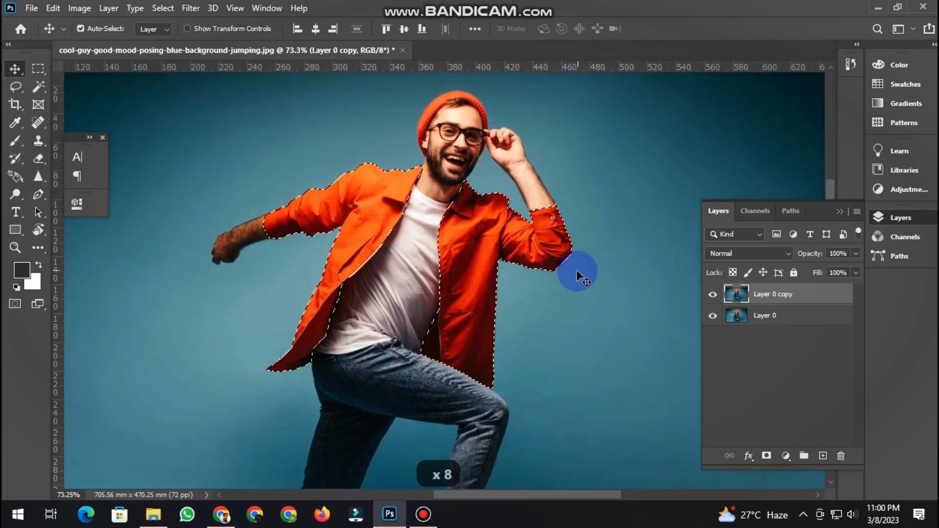
{"action": "left_click", "coordinate": [786, 456]}
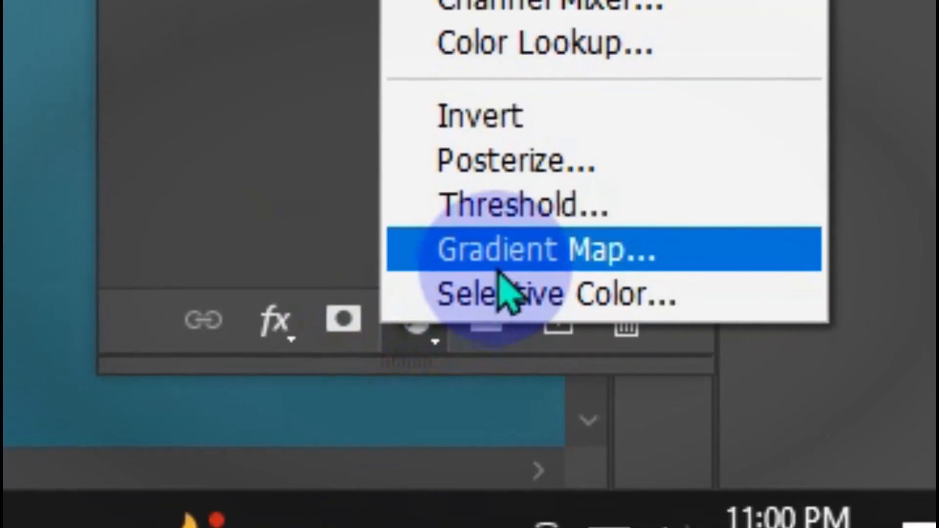
{"action": "left_click", "coordinate": [500, 265]}
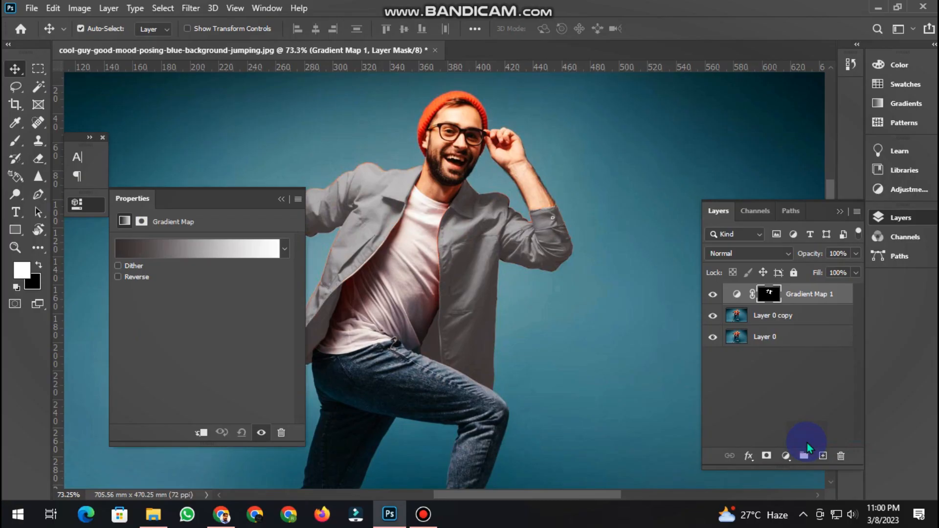
Edit the gradient map's gradient and set its dark color stop to black (000000)
{"action": "left_click", "coordinate": [224, 250]}
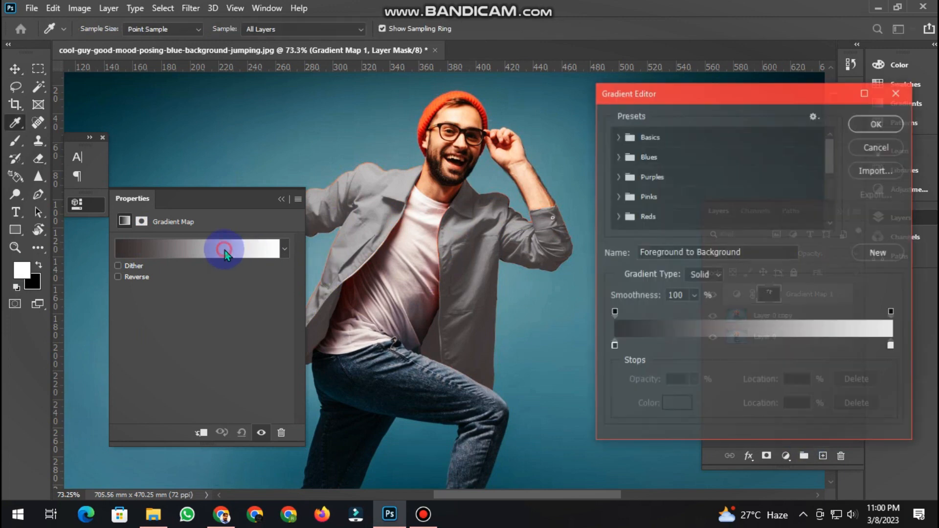
{"action": "key", "text": "alt+Tab"}
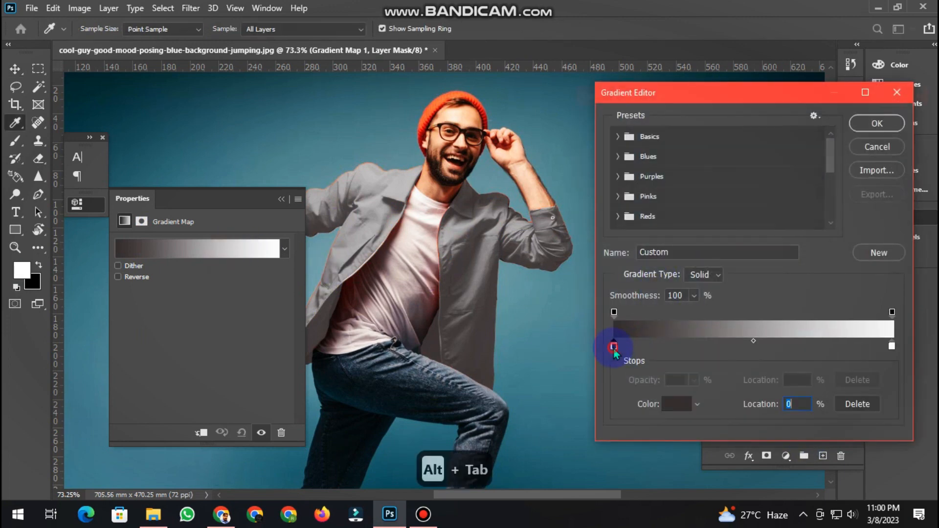
{"action": "double_click", "coordinate": [614, 347]}
{"action": "left_click_drag", "start_coordinate": [677, 266], "coordinate": [693, 314]}
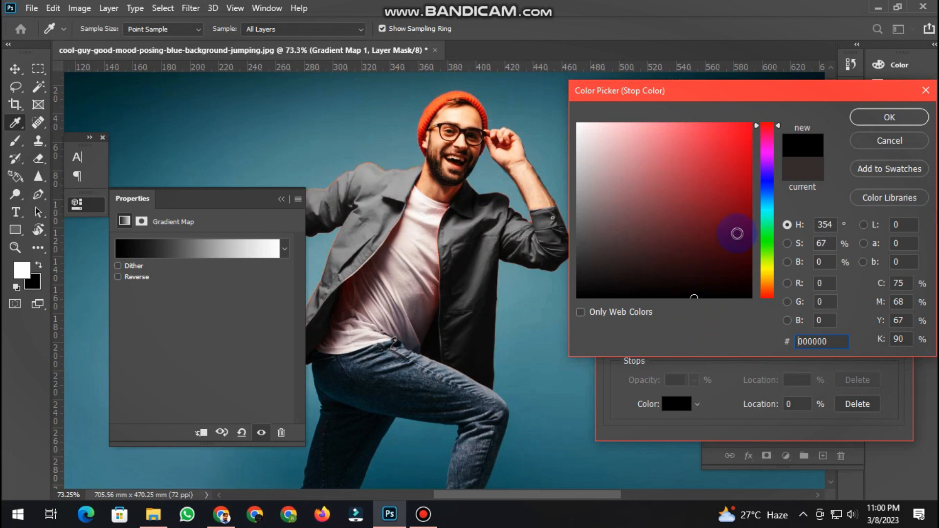
{"action": "left_click", "coordinate": [890, 115]}
Move the gradient's black stop to 33% and its midpoint to 62%
{"action": "left_click", "coordinate": [613, 347]}
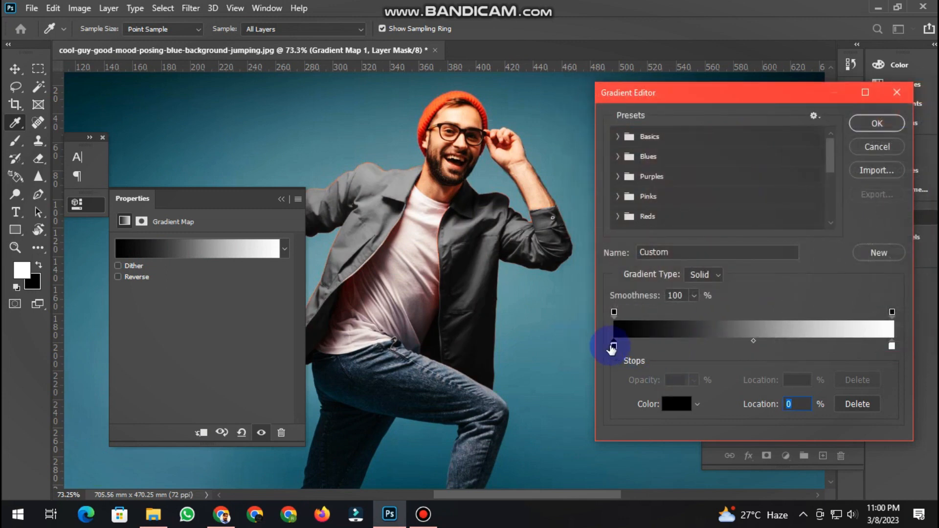
{"action": "left_click_drag", "start_coordinate": [614, 347], "coordinate": [706, 348]}
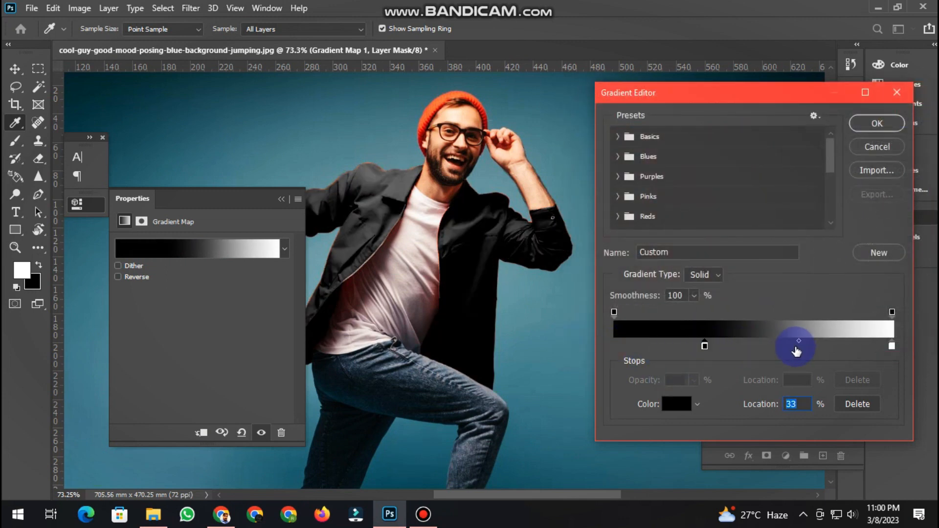
{"action": "left_click_drag", "start_coordinate": [803, 343], "coordinate": [824, 343]}
Change the gradient's white end stop to slate blue 4e5873 and accept the gradient
{"action": "left_click", "coordinate": [892, 347]}
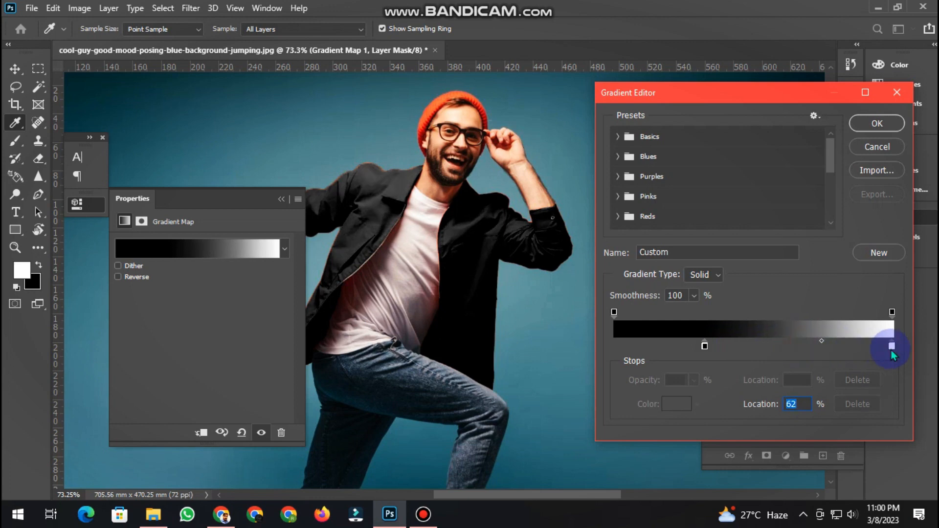
{"action": "double_click", "coordinate": [892, 347]}
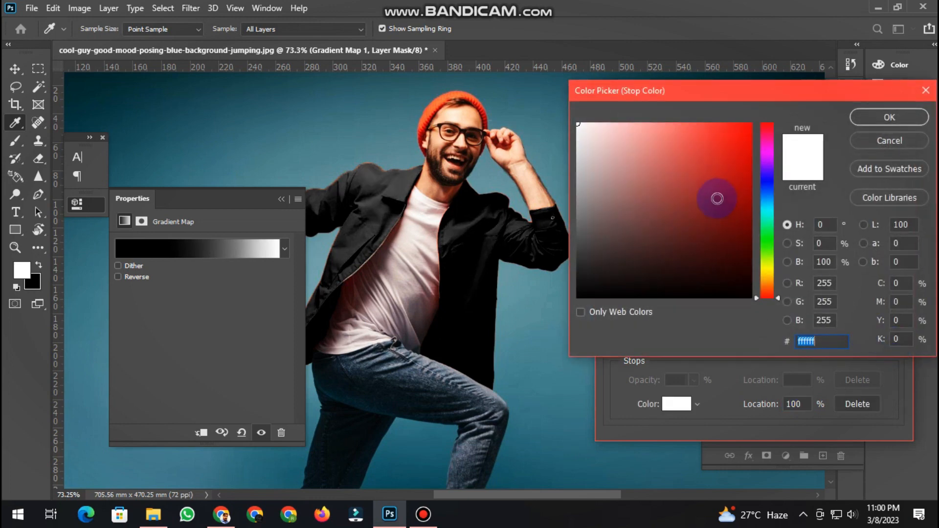
{"action": "mouse_move", "coordinate": [645, 248]}
{"action": "left_mouse_down"}
{"action": "mouse_move", "coordinate": [577, 248]}
{"action": "mouse_move", "coordinate": [595, 205]}
{"action": "mouse_move", "coordinate": [640, 207]}
{"action": "mouse_move", "coordinate": [623, 231]}
{"action": "left_mouse_up"}
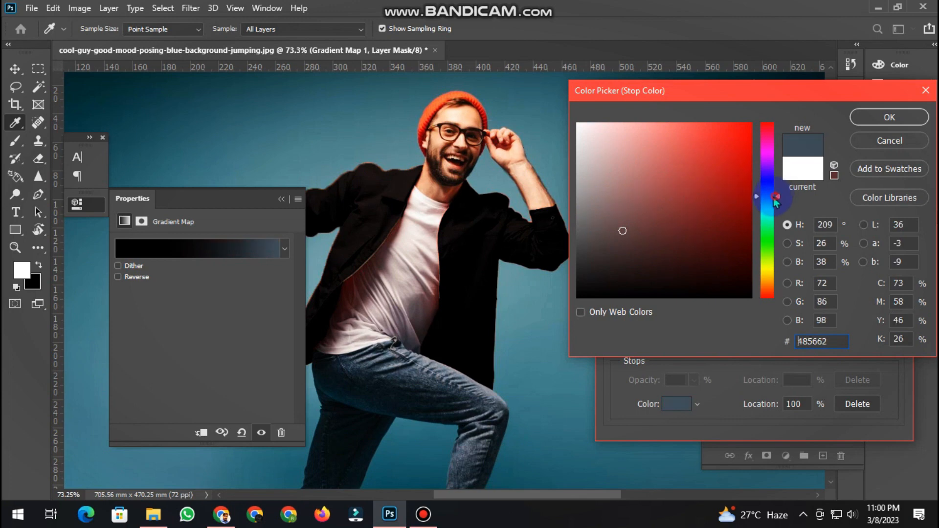
{"action": "left_click_drag", "start_coordinate": [775, 202], "coordinate": [777, 190]}
{"action": "mouse_move", "coordinate": [647, 220]}
{"action": "left_mouse_down"}
{"action": "mouse_move", "coordinate": [662, 245]}
{"action": "mouse_move", "coordinate": [642, 219]}
{"action": "left_mouse_up"}
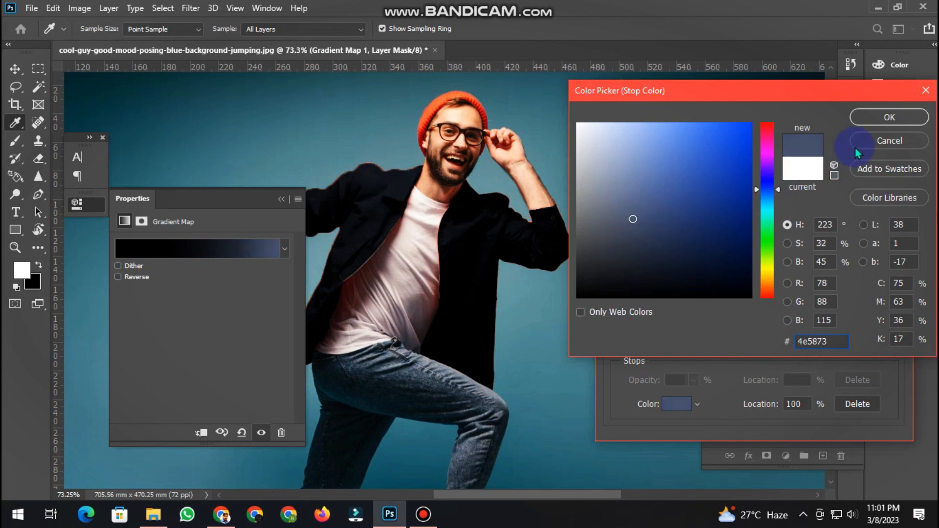
{"action": "left_click", "coordinate": [883, 116]}
{"action": "left_click", "coordinate": [78, 203]}
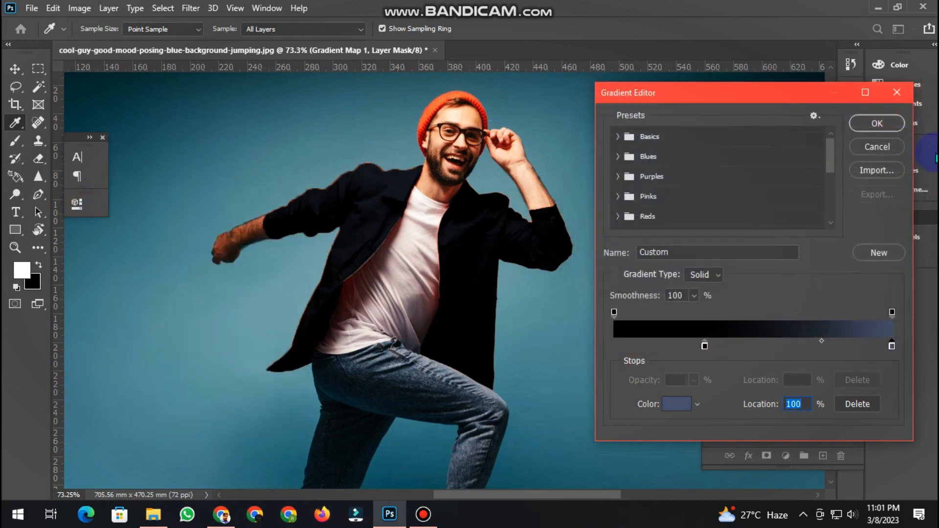
{"action": "left_click", "coordinate": [877, 123]}
Try painting black over the jacket's shoulder on the gradient map's mask with the Brush Tool
{"action": "scroll", "coordinate": [398, 222], "scroll_direction": "down", "scroll_amount": 2}
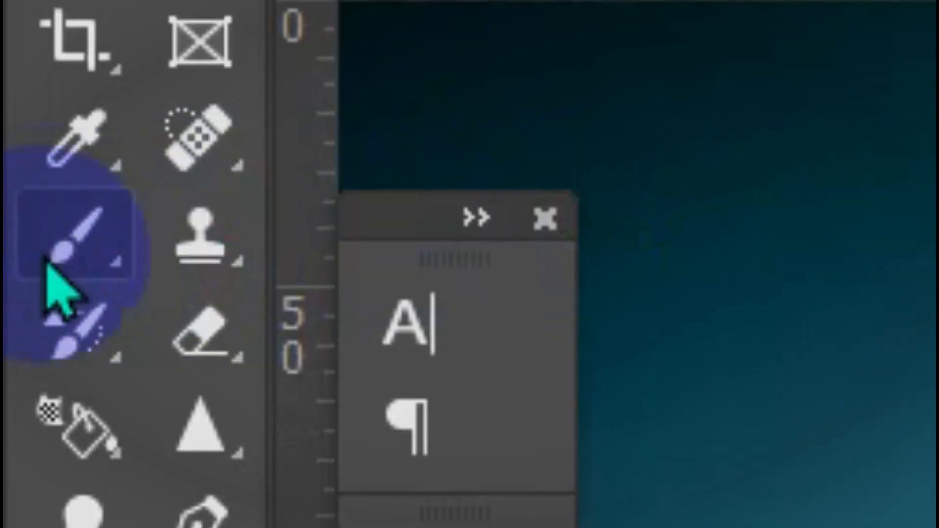
{"action": "left_click", "coordinate": [11, 143]}
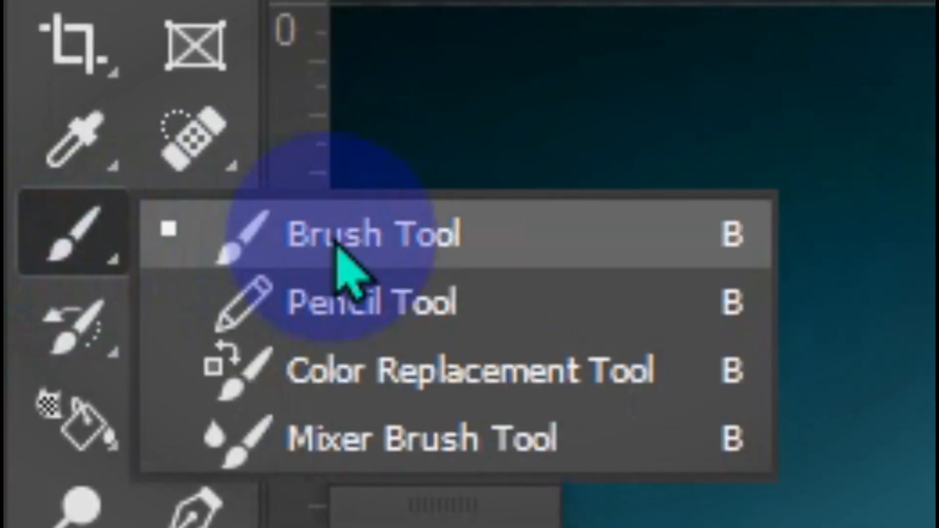
{"action": "left_click", "coordinate": [389, 250]}
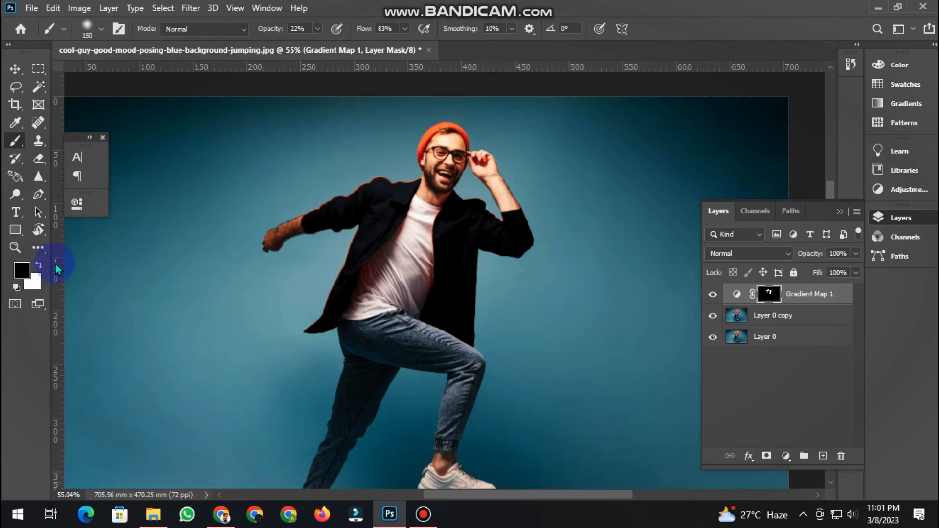
{"action": "scroll", "coordinate": [394, 176], "scroll_direction": "up", "scroll_amount": 5}
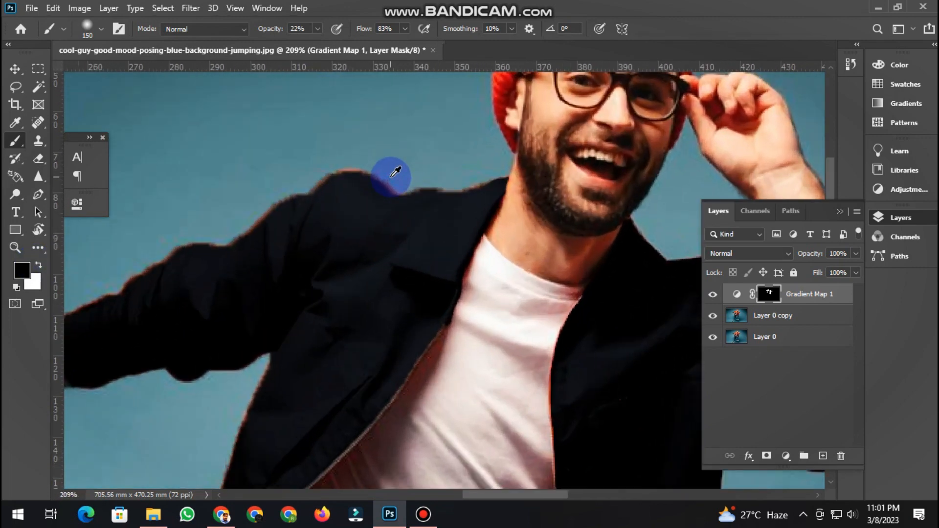
{"action": "left_click", "coordinate": [375, 198]}
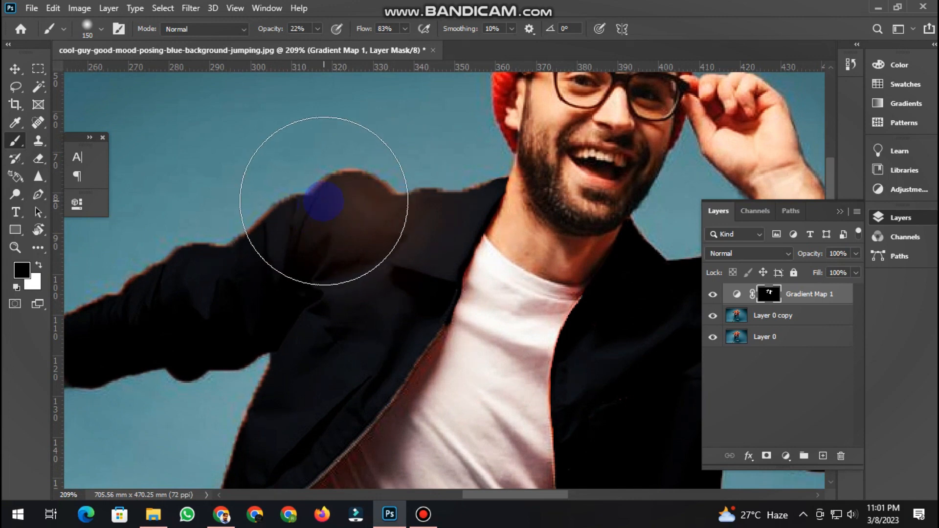
{"action": "key", "text": "ctrl+z"}
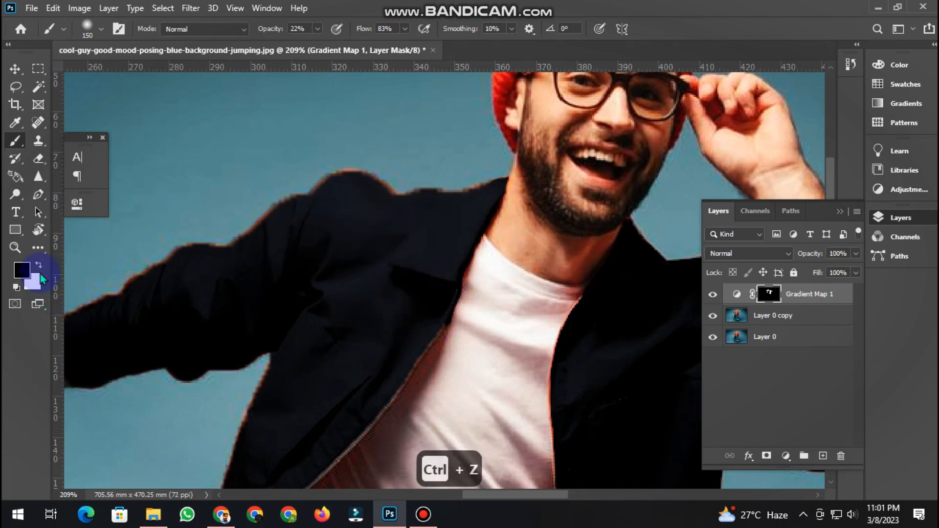
Make white the painting color for the gradient map's mask and set the brush to size 20 with 42% opacity
{"action": "left_click", "coordinate": [38, 265]}
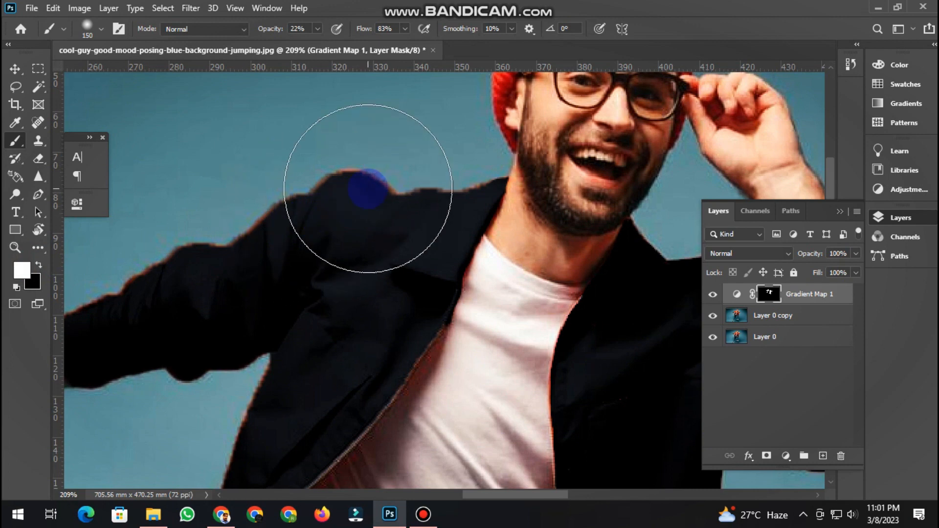
{"action": "left_click", "coordinate": [368, 189]}
{"action": "key", "text": "ctrl+z"}
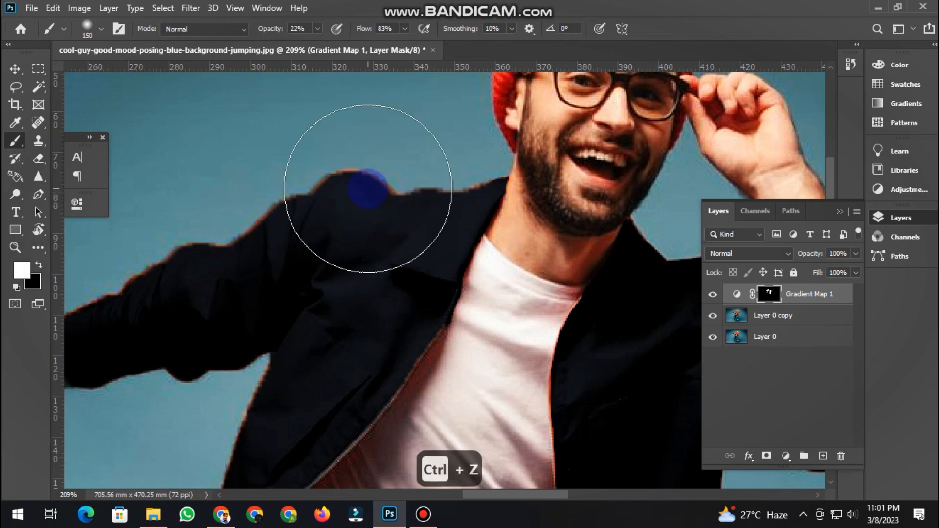
{"action": "key", "text": "b"}
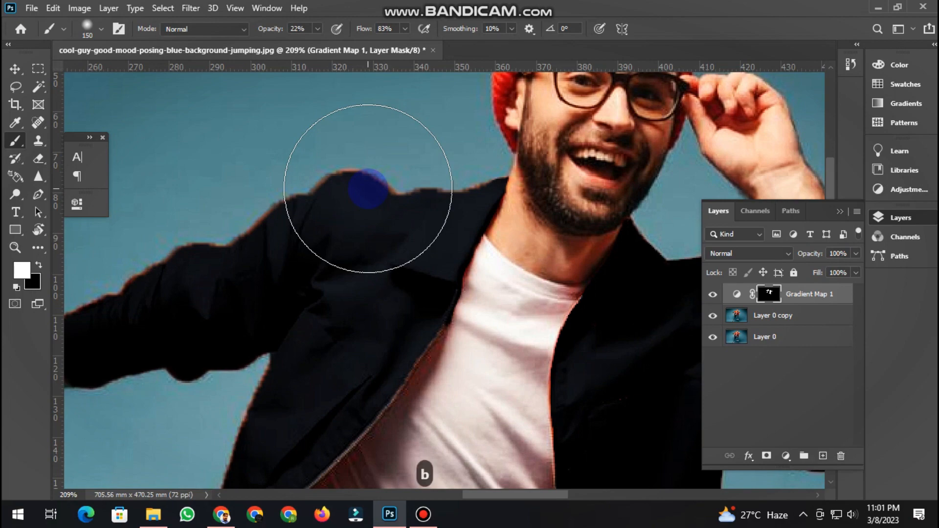
{"action": "key", "text": "bracketleft"}
{"action": "key", "text": "bracketleft"}
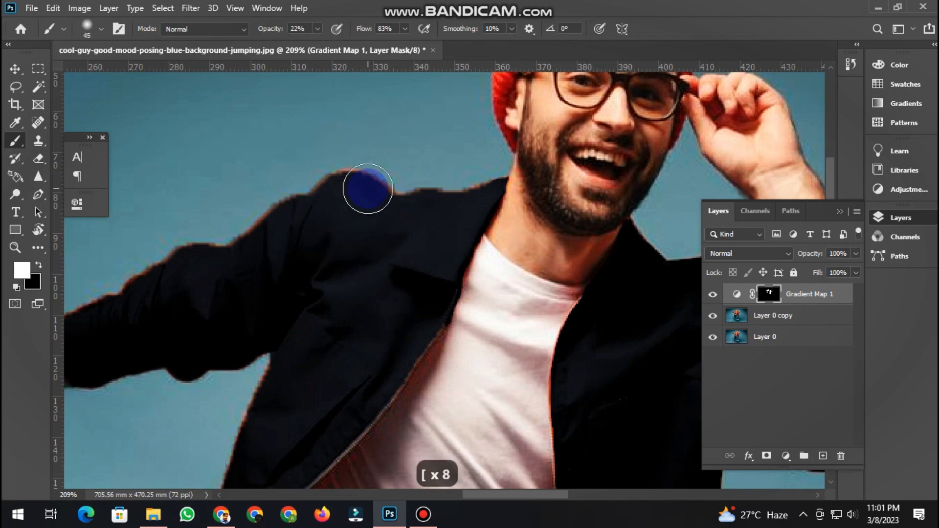
{"action": "scroll", "coordinate": [404, 172], "scroll_direction": "up", "scroll_amount": 3}
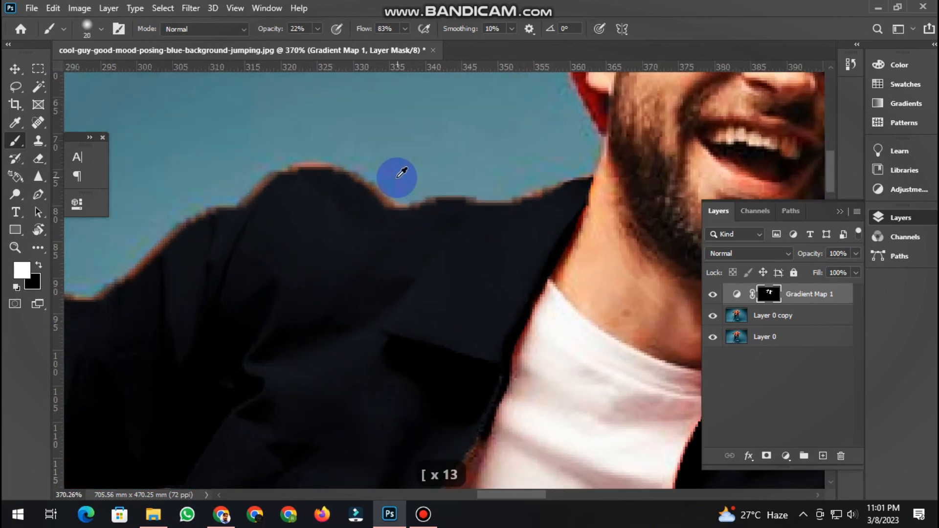
{"action": "left_click", "coordinate": [318, 28]}
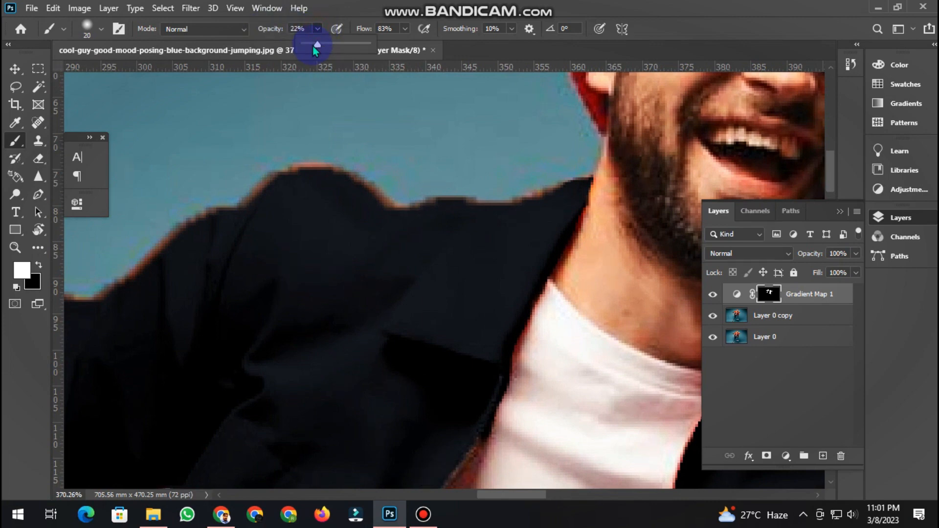
{"action": "left_click_drag", "start_coordinate": [325, 46], "coordinate": [331, 47]}
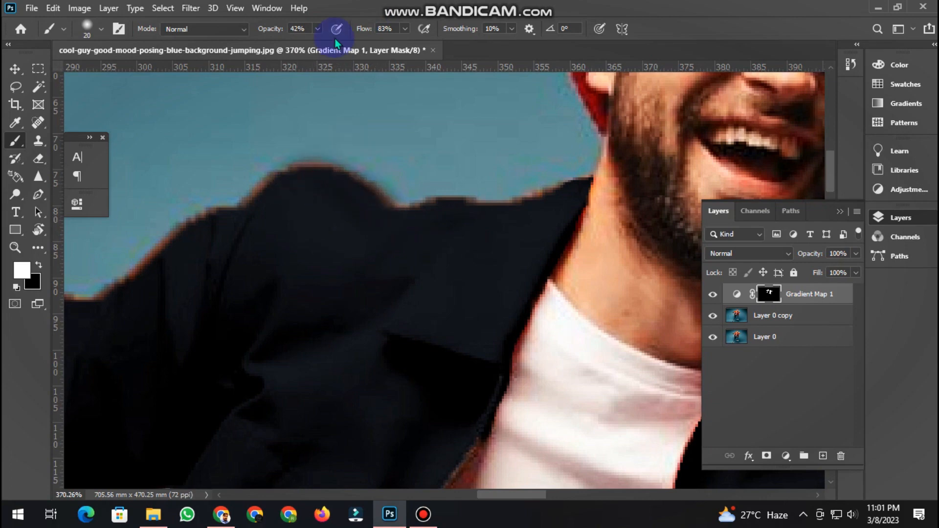
Paint white on the mask along the jacket's shoulder edge up to the collar, using brush size 8 at 65% opacity
{"action": "left_click", "coordinate": [317, 28]}
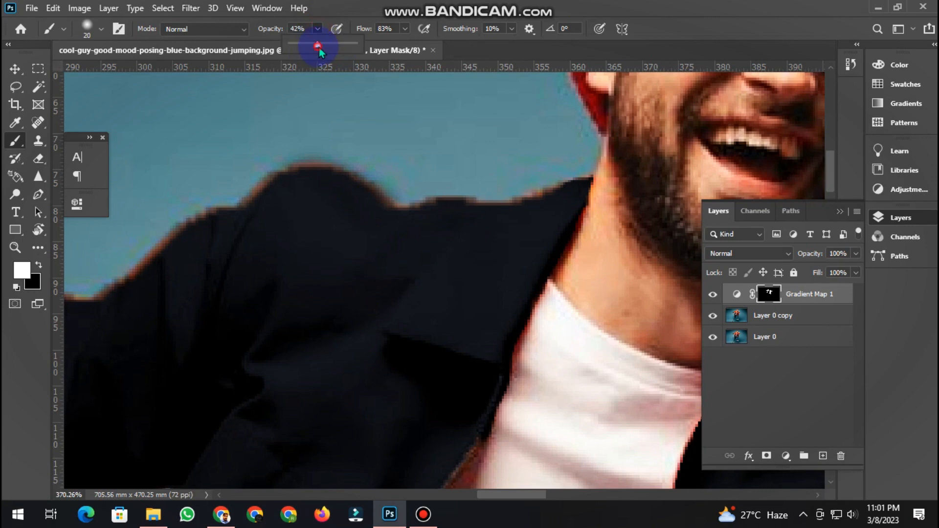
{"action": "left_click_drag", "start_coordinate": [335, 50], "coordinate": [333, 50]}
{"action": "key", "text": "bracketleft"}
{"action": "key", "text": "bracketleft"}
{"action": "key", "text": "bracketleft"}
{"action": "key", "text": "bracketleft"}
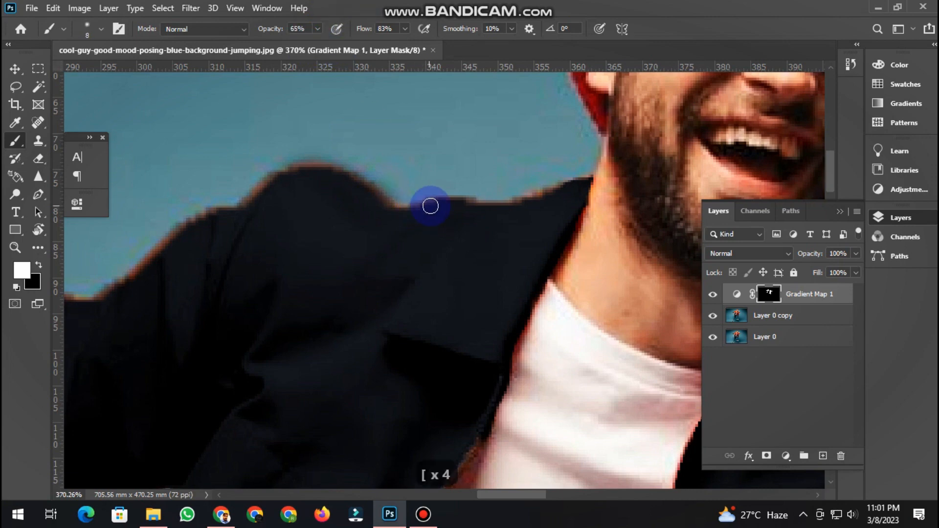
{"action": "mouse_move", "coordinate": [430, 203]}
{"action": "left_mouse_down"}
{"action": "mouse_move", "coordinate": [289, 179]}
{"action": "mouse_move", "coordinate": [333, 172]}
{"action": "mouse_move", "coordinate": [394, 208]}
{"action": "mouse_move", "coordinate": [513, 211]}
{"action": "mouse_move", "coordinate": [581, 182]}
{"action": "left_mouse_up"}
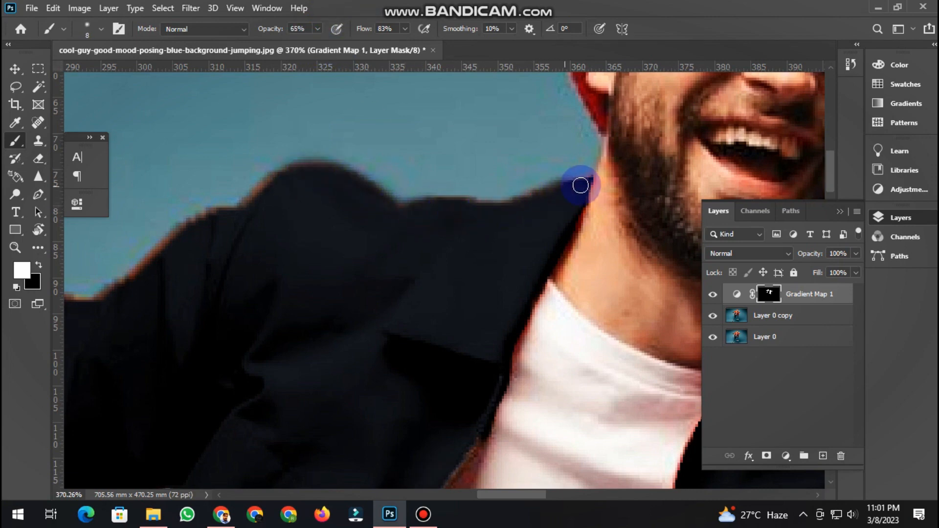
Paint white on the mask along the edges of the outstretched sleeve to cover the orange fringe
{"action": "mouse_move", "coordinate": [287, 176]}
{"action": "left_mouse_down"}
{"action": "mouse_move", "coordinate": [449, 136]}
{"action": "mouse_move", "coordinate": [328, 207]}
{"action": "mouse_move", "coordinate": [178, 268]}
{"action": "mouse_move", "coordinate": [408, 175]}
{"action": "mouse_move", "coordinate": [226, 279]}
{"action": "mouse_move", "coordinate": [183, 318]}
{"action": "mouse_move", "coordinate": [179, 364]}
{"action": "mouse_move", "coordinate": [216, 403]}
{"action": "left_mouse_up"}
{"action": "key", "text": "ctrl+z"}
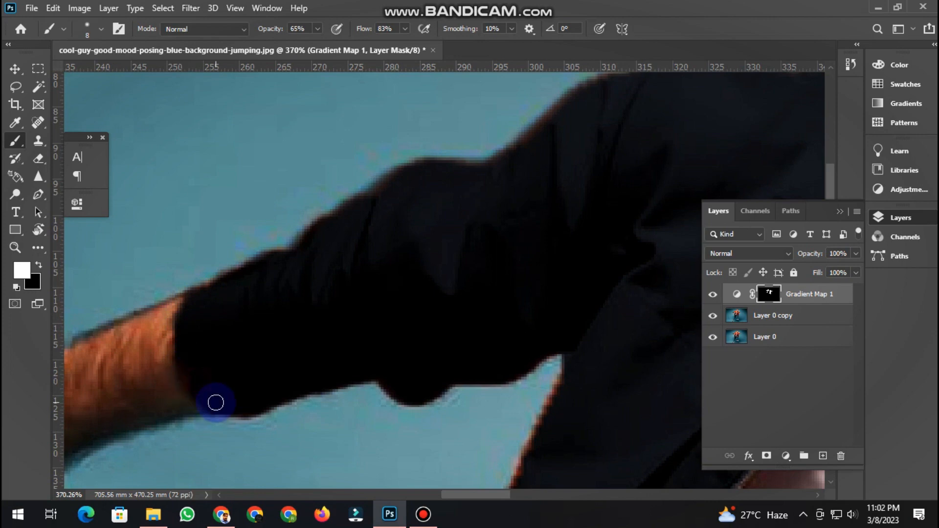
{"action": "scroll", "coordinate": [264, 321], "scroll_direction": "down", "scroll_amount": 1}
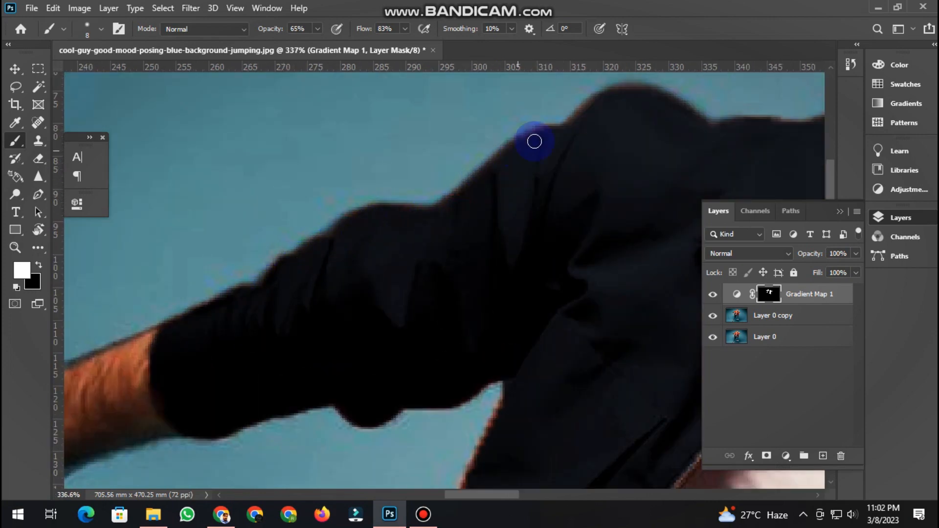
{"action": "left_click_drag", "start_coordinate": [534, 140], "coordinate": [327, 333]}
{"action": "mouse_move", "coordinate": [323, 282]}
{"action": "left_mouse_down"}
{"action": "mouse_move", "coordinate": [393, 266]}
{"action": "mouse_move", "coordinate": [450, 299]}
{"action": "mouse_move", "coordinate": [554, 300]}
{"action": "mouse_move", "coordinate": [612, 280]}
{"action": "mouse_move", "coordinate": [331, 318]}
{"action": "mouse_move", "coordinate": [406, 369]}
{"action": "mouse_move", "coordinate": [461, 353]}
{"action": "mouse_move", "coordinate": [506, 370]}
{"action": "mouse_move", "coordinate": [489, 358]}
{"action": "mouse_move", "coordinate": [514, 382]}
{"action": "left_mouse_up"}
{"action": "mouse_move", "coordinate": [515, 424]}
{"action": "left_mouse_down"}
{"action": "mouse_move", "coordinate": [427, 358]}
{"action": "mouse_move", "coordinate": [491, 405]}
{"action": "mouse_move", "coordinate": [533, 386]}
{"action": "left_mouse_up"}
Paint white along the raised arm's shoulder and inner sleeve edge with brush size 5 at 82% opacity
{"action": "left_click", "coordinate": [318, 28]}
{"action": "left_click_drag", "start_coordinate": [319, 46], "coordinate": [332, 46]}
{"action": "scroll", "coordinate": [552, 428], "scroll_direction": "up", "scroll_amount": 4}
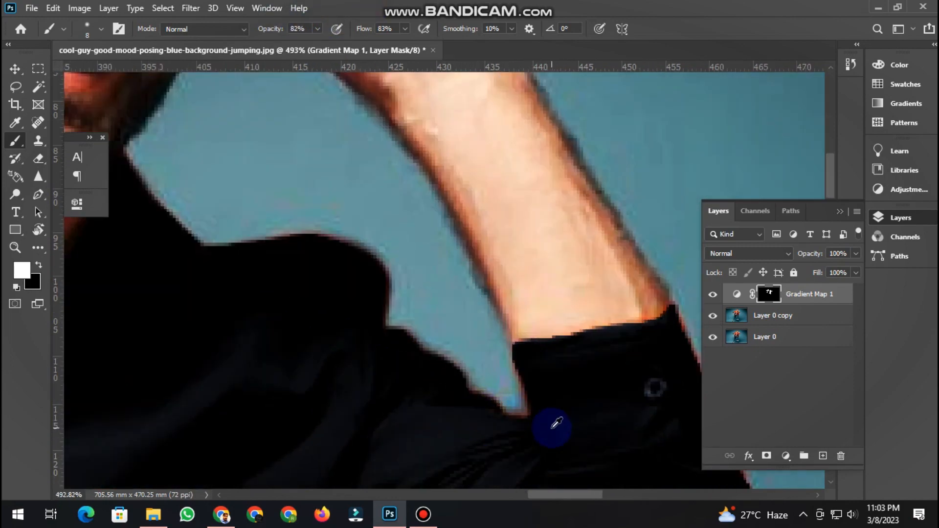
{"action": "key", "text": "bracketleft"}
{"action": "key", "text": "bracketleft"}
{"action": "key", "text": "bracketleft"}
{"action": "mouse_move", "coordinate": [521, 386]}
{"action": "left_mouse_down"}
{"action": "mouse_move", "coordinate": [516, 356]}
{"action": "mouse_move", "coordinate": [516, 417]}
{"action": "mouse_move", "coordinate": [401, 342]}
{"action": "mouse_move", "coordinate": [358, 300]}
{"action": "mouse_move", "coordinate": [350, 241]}
{"action": "mouse_move", "coordinate": [235, 223]}
{"action": "mouse_move", "coordinate": [318, 225]}
{"action": "left_mouse_up"}
{"action": "scroll", "coordinate": [504, 377], "scroll_direction": "down", "scroll_amount": 4}
{"action": "left_click_drag", "start_coordinate": [677, 377], "coordinate": [528, 345]}
Paint white on the mask along the raised arm's cuff, outer sleeve edge and elbow
{"action": "scroll", "coordinate": [528, 345], "scroll_direction": "up", "scroll_amount": 4}
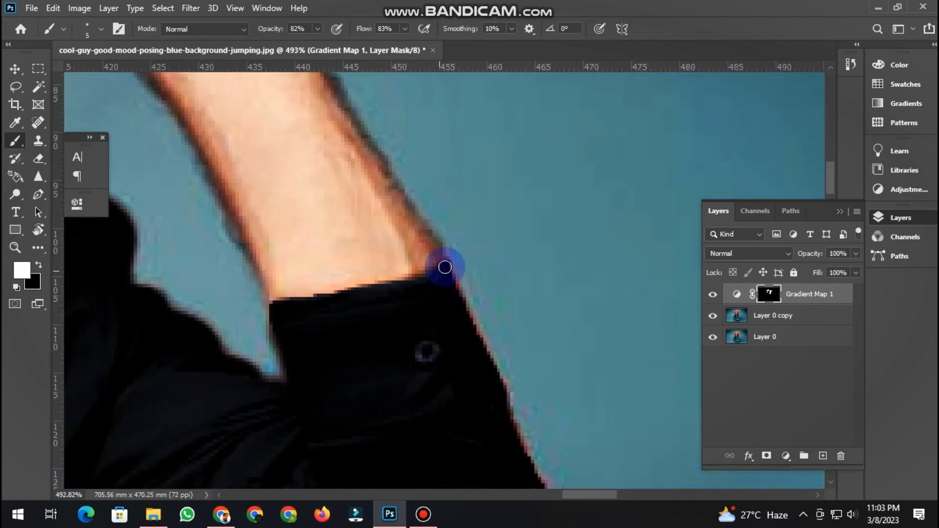
{"action": "mouse_move", "coordinate": [444, 267]}
{"action": "left_mouse_down"}
{"action": "mouse_move", "coordinate": [506, 398]}
{"action": "mouse_move", "coordinate": [430, 200]}
{"action": "mouse_move", "coordinate": [463, 278]}
{"action": "mouse_move", "coordinate": [447, 272]}
{"action": "mouse_move", "coordinate": [488, 258]}
{"action": "mouse_move", "coordinate": [464, 315]}
{"action": "mouse_move", "coordinate": [325, 412]}
{"action": "mouse_move", "coordinate": [168, 388]}
{"action": "left_mouse_up"}
{"action": "mouse_move", "coordinate": [168, 388]}
{"action": "left_mouse_down"}
{"action": "mouse_move", "coordinate": [373, 348]}
{"action": "mouse_move", "coordinate": [196, 304]}
{"action": "left_mouse_up"}
{"action": "scroll", "coordinate": [331, 296], "scroll_direction": "down", "scroll_amount": 5}
{"action": "left_click_drag", "start_coordinate": [260, 399], "coordinate": [409, 280]}
{"action": "scroll", "coordinate": [433, 203], "scroll_direction": "up", "scroll_amount": 4}
{"action": "left_click_drag", "start_coordinate": [433, 203], "coordinate": [411, 178]}
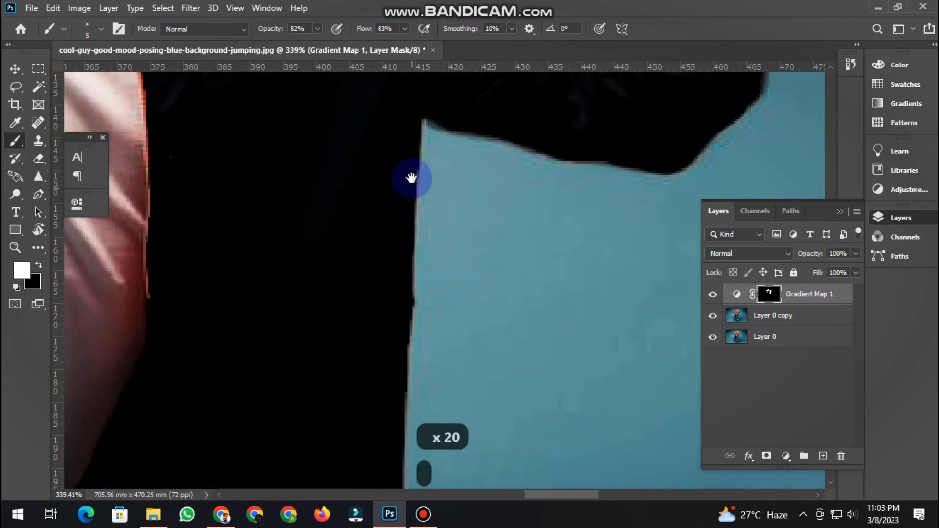
Undo the last strokes and paint straight white segments down the jacket's side edge to the jeans with brush size 10
{"action": "key", "text": "ctrl+z"}
{"action": "key", "text": "ctrl+z"}
{"action": "key", "text": "ctrl+z"}
{"action": "key", "text": "bracketright"}
{"action": "key", "text": "bracketright"}
{"action": "key", "text": "bracketright"}
{"action": "key", "text": "bracketright"}
{"action": "key", "text": "bracketright"}
{"action": "left_click_drag", "start_coordinate": [405, 298], "coordinate": [402, 202]}
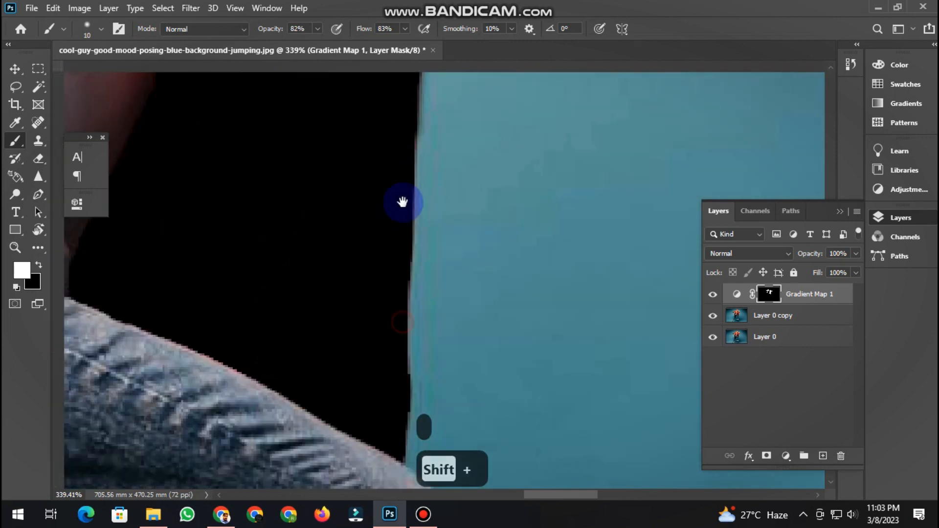
{"action": "left_click", "coordinate": [407, 264], "text": "shift"}
{"action": "left_click", "coordinate": [404, 317], "text": "shift"}
{"action": "left_click", "coordinate": [401, 369], "text": "shift"}
{"action": "left_click", "coordinate": [404, 424], "text": "shift"}
{"action": "left_click", "coordinate": [399, 452], "text": "shift"}
{"action": "scroll", "coordinate": [384, 381], "scroll_direction": "down", "scroll_amount": 8}
{"action": "left_click_drag", "start_coordinate": [318, 101], "coordinate": [389, 251]}
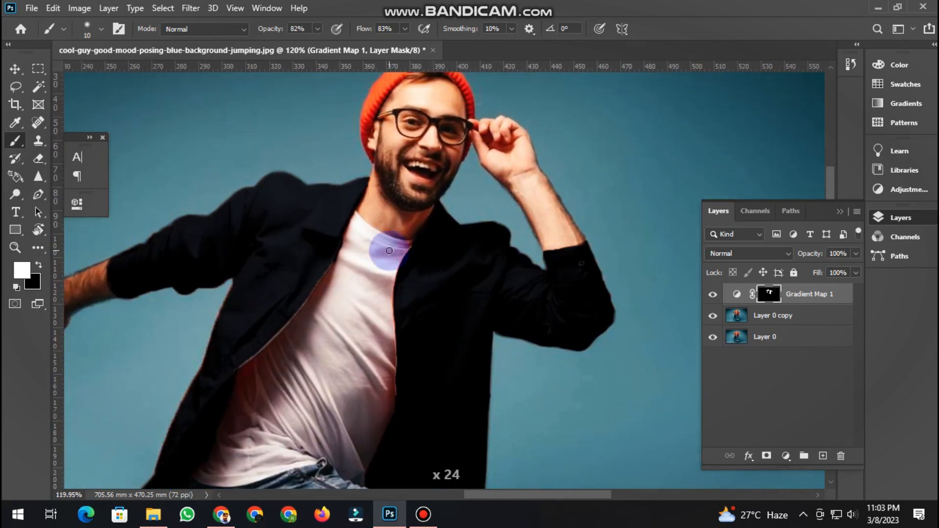
Set the mask brush to size 25 and 36% opacity for the collar edge beside the neck
{"action": "scroll", "coordinate": [389, 250], "scroll_direction": "down", "scroll_amount": 5}
{"action": "key", "text": "v"}
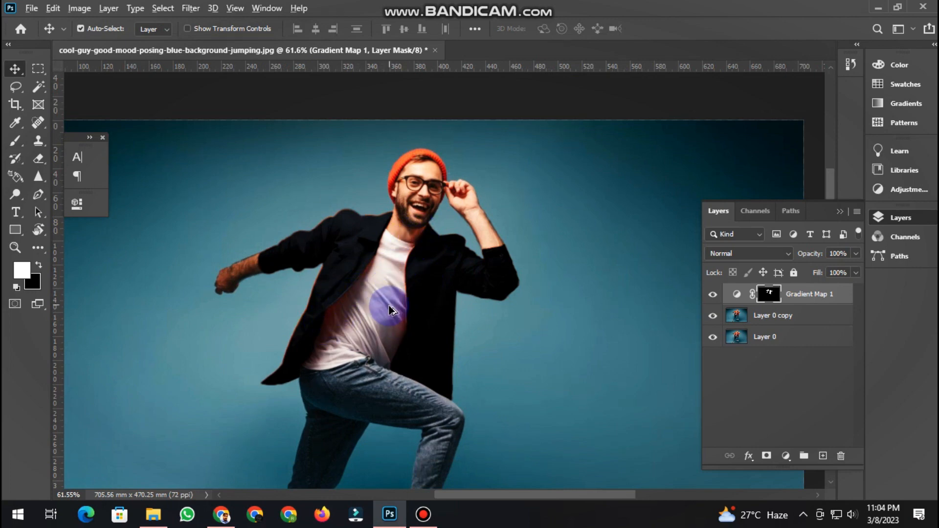
{"action": "scroll", "coordinate": [407, 224], "scroll_direction": "up", "scroll_amount": 5}
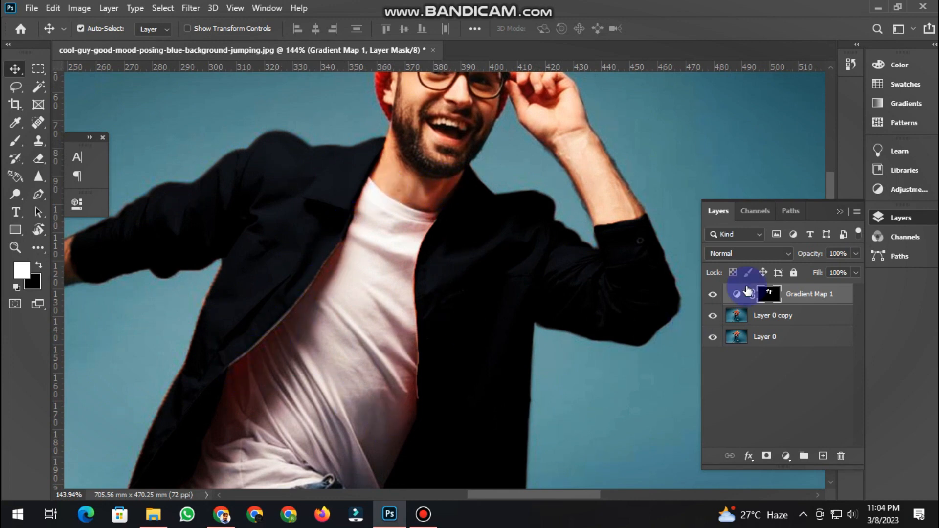
{"action": "key", "text": "b"}
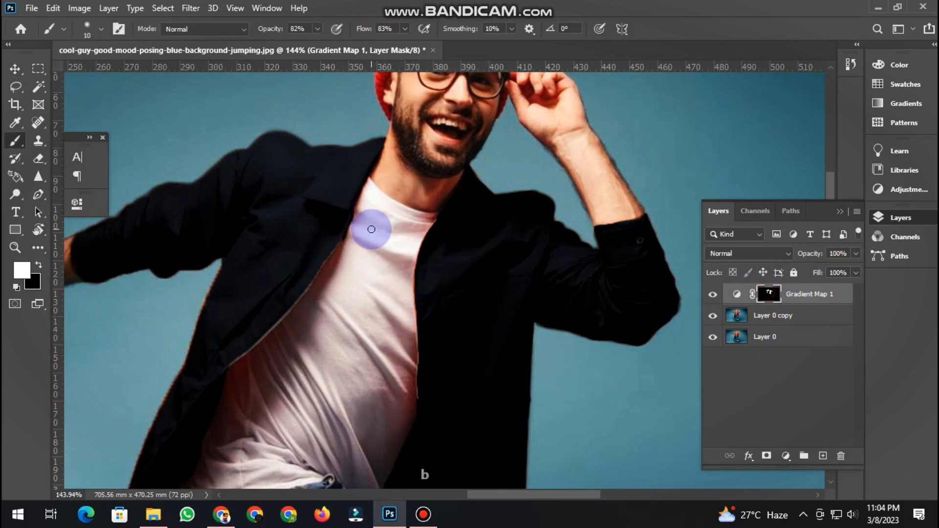
{"action": "key", "text": "bracketright"}
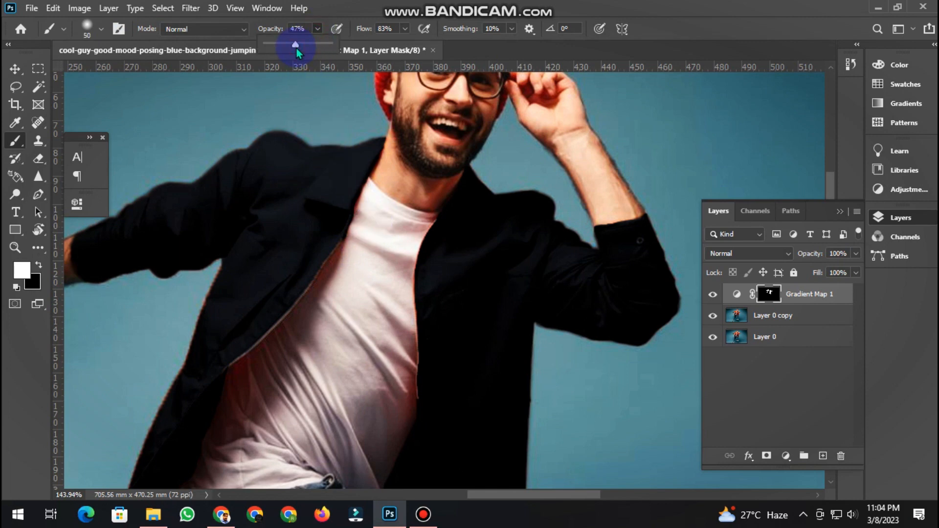
{"action": "scroll", "coordinate": [336, 178], "scroll_direction": "up", "scroll_amount": 3}
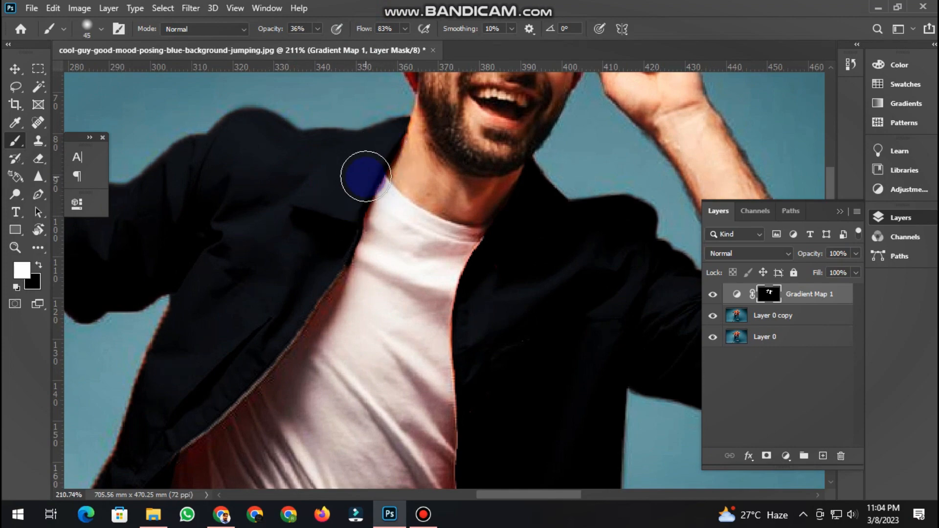
{"action": "key", "text": "bracketleft"}
{"action": "key", "text": "bracketleft"}
{"action": "key", "text": "bracketleft"}
{"action": "key", "text": "bracketleft"}
{"action": "scroll", "coordinate": [392, 144], "scroll_direction": "up", "scroll_amount": 4}
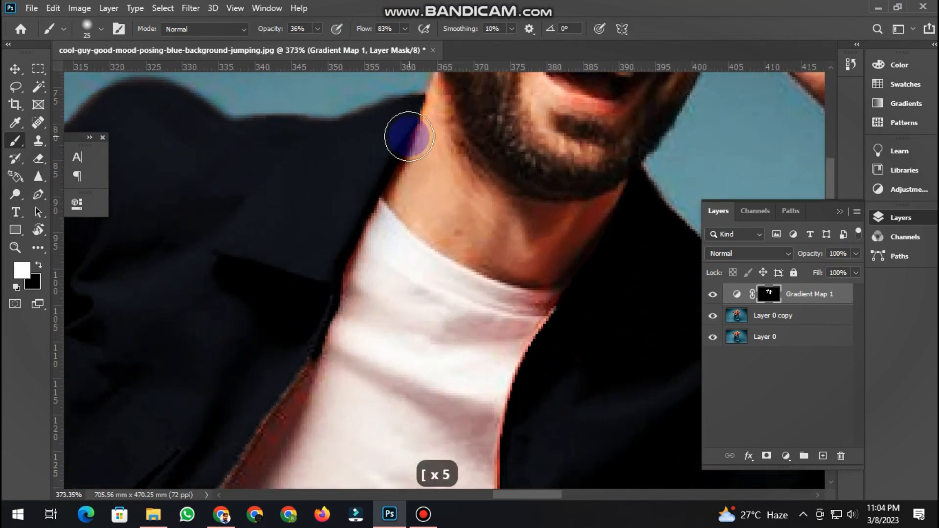
Paint white on the mask along the collar and down the zipper edge beside the shirt, reducing the brush to size 15
{"action": "left_click_drag", "start_coordinate": [421, 111], "coordinate": [327, 275]}
{"action": "key", "text": "bracketright"}
{"action": "left_click_drag", "start_coordinate": [355, 223], "coordinate": [332, 303]}
{"action": "mouse_move", "coordinate": [344, 259]}
{"action": "left_mouse_down"}
{"action": "mouse_move", "coordinate": [319, 340]}
{"action": "mouse_move", "coordinate": [348, 221]}
{"action": "mouse_move", "coordinate": [292, 332]}
{"action": "mouse_move", "coordinate": [327, 258]}
{"action": "mouse_move", "coordinate": [295, 328]}
{"action": "mouse_move", "coordinate": [251, 382]}
{"action": "mouse_move", "coordinate": [342, 245]}
{"action": "left_mouse_up"}
{"action": "key", "text": "space"}
{"action": "key", "text": "space"}
{"action": "mouse_move", "coordinate": [368, 212]}
{"action": "left_mouse_down"}
{"action": "mouse_move", "coordinate": [304, 316]}
{"action": "mouse_move", "coordinate": [246, 369]}
{"action": "mouse_move", "coordinate": [319, 267]}
{"action": "mouse_move", "coordinate": [205, 396]}
{"action": "left_mouse_up"}
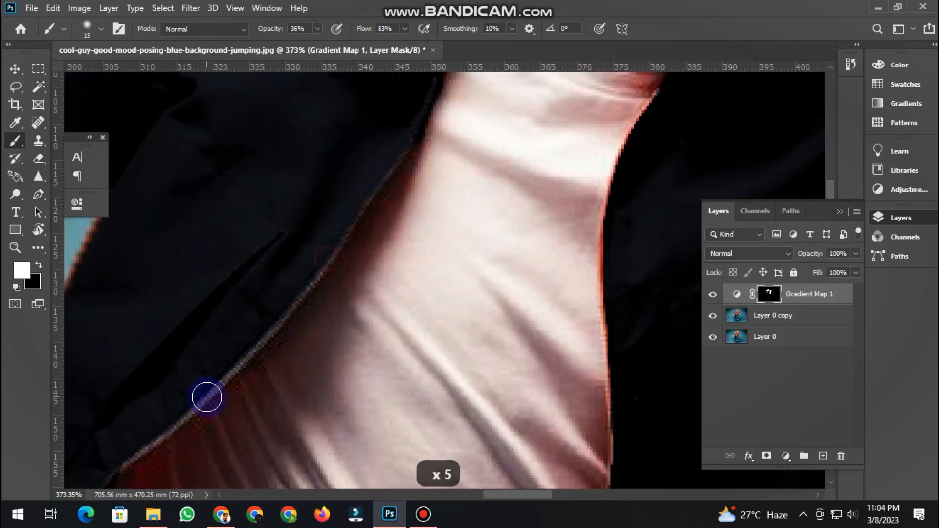
{"action": "key", "text": "space"}
{"action": "mouse_move", "coordinate": [236, 368]}
{"action": "left_mouse_down"}
{"action": "mouse_move", "coordinate": [334, 245]}
{"action": "mouse_move", "coordinate": [216, 346]}
{"action": "mouse_move", "coordinate": [306, 325]}
{"action": "mouse_move", "coordinate": [329, 373]}
{"action": "left_mouse_up"}
{"action": "key", "text": "space"}
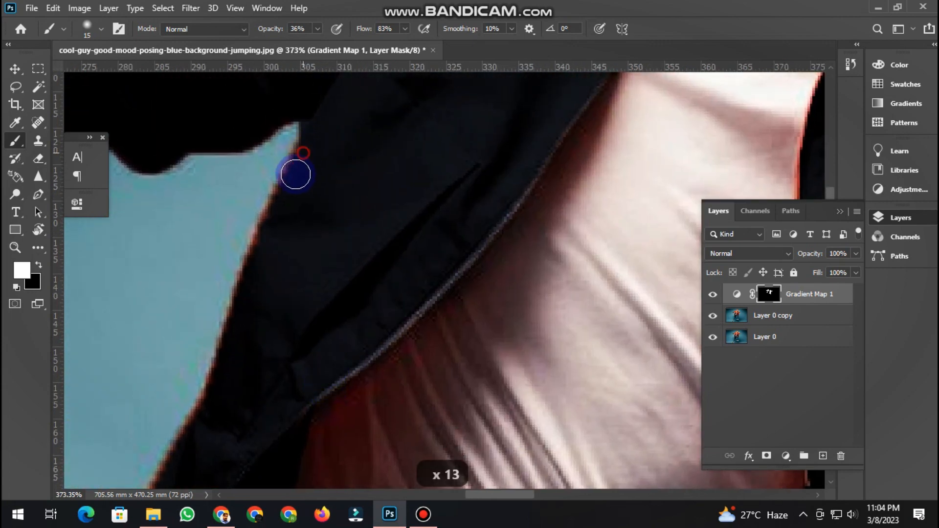
Try painting white along the jacket's outer edge just below the outstretched sleeve with brush size 15
{"action": "mouse_move", "coordinate": [295, 174]}
{"action": "left_mouse_down"}
{"action": "mouse_move", "coordinate": [264, 248]}
{"action": "mouse_move", "coordinate": [302, 165]}
{"action": "mouse_move", "coordinate": [242, 300]}
{"action": "left_mouse_up"}
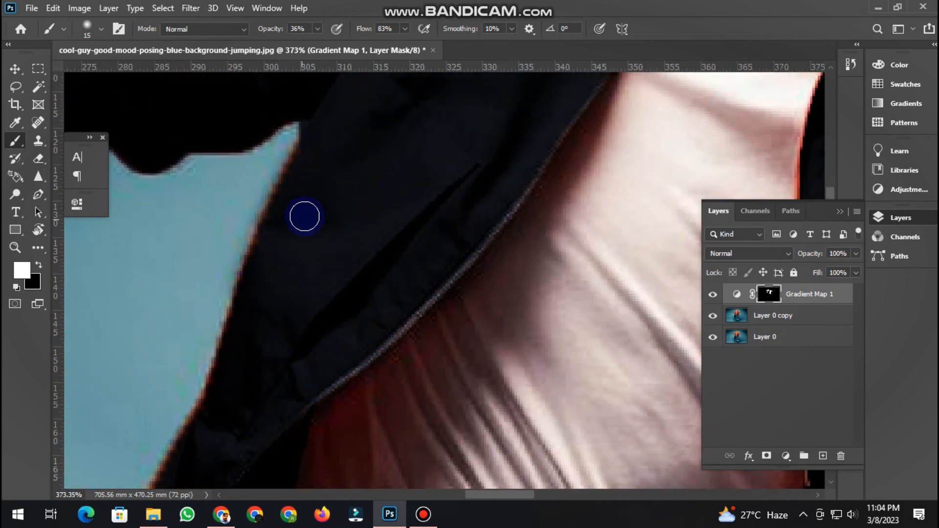
{"action": "key", "text": "ctrl+z"}
{"action": "key", "text": "ctrl+z"}
Paint white on the mask along the jacket's lower inner edge beside the shirt, down to the waist
{"action": "left_click_drag", "start_coordinate": [368, 245], "coordinate": [396, 255]}
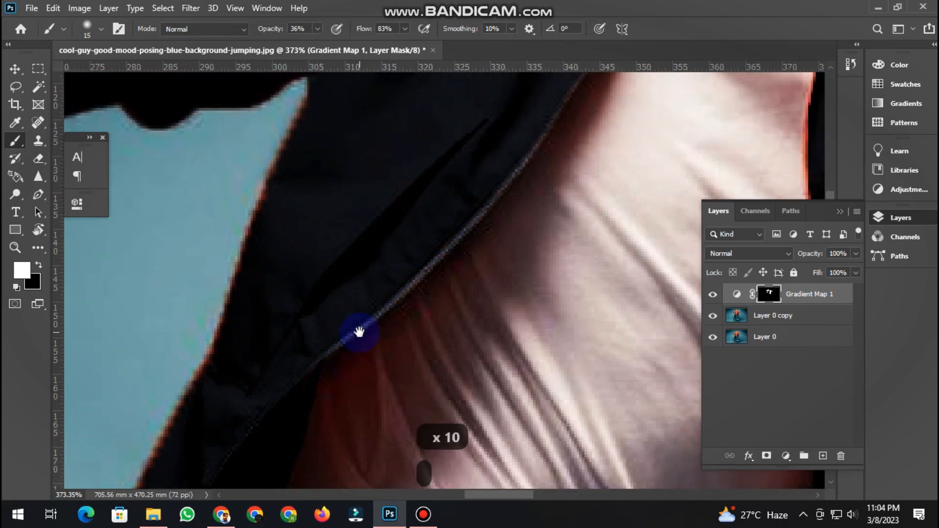
{"action": "left_click_drag", "start_coordinate": [361, 329], "coordinate": [405, 207]}
{"action": "left_click_drag", "start_coordinate": [311, 339], "coordinate": [365, 210]}
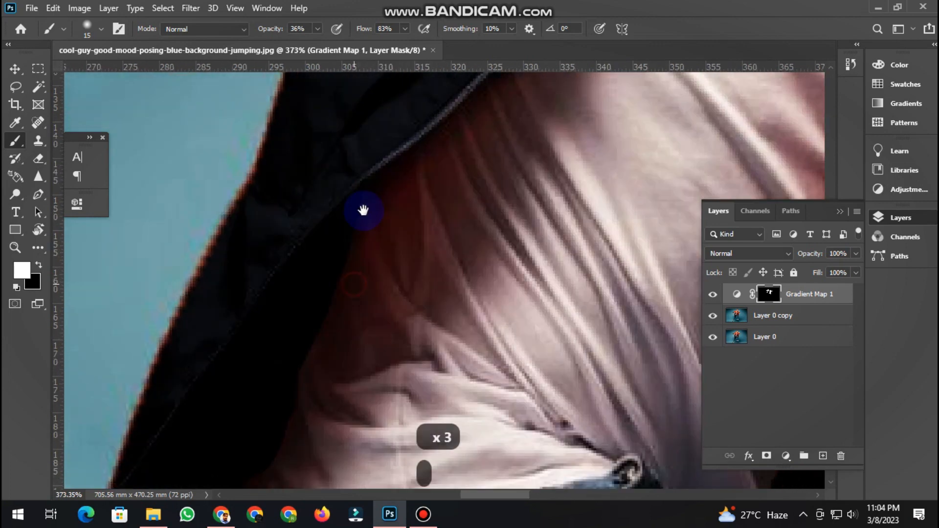
{"action": "left_click_drag", "start_coordinate": [300, 361], "coordinate": [339, 246]}
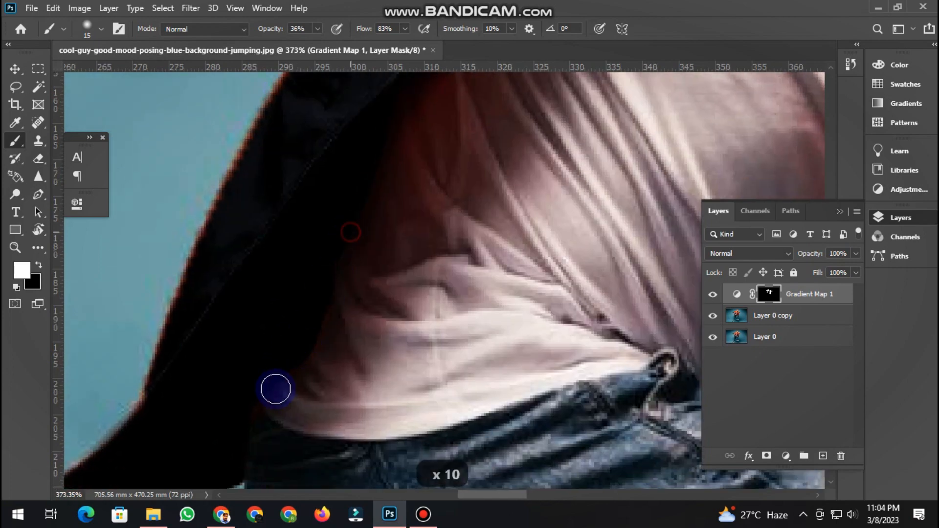
{"action": "left_click_drag", "start_coordinate": [262, 393], "coordinate": [347, 323]}
Set the mask brush to size 5 and 71% opacity for the jacket's thin outer edge
{"action": "key", "text": "bracketleft"}
{"action": "key", "text": "bracketleft"}
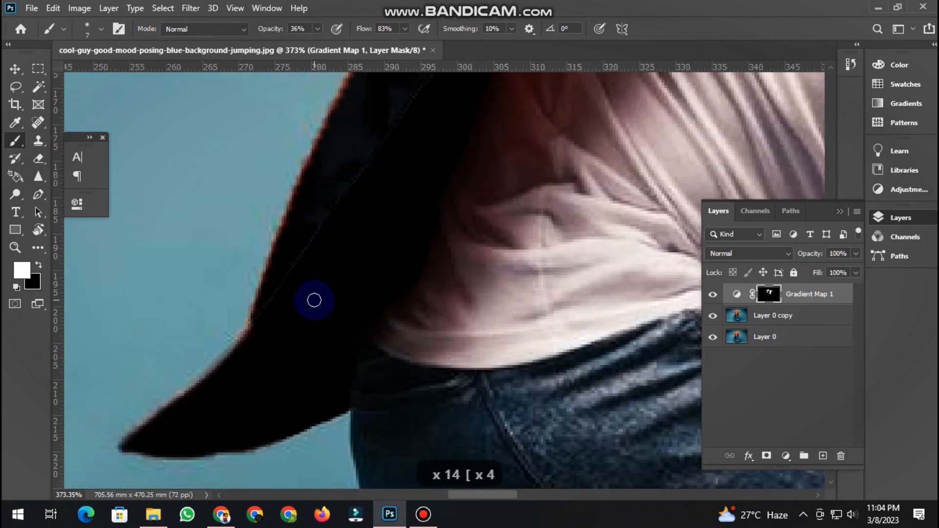
{"action": "left_click", "coordinate": [317, 29]}
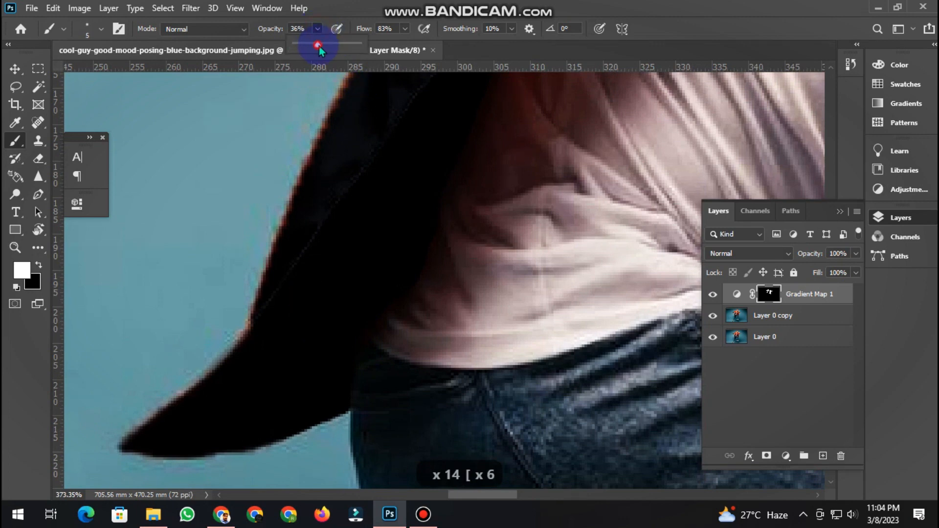
{"action": "left_click_drag", "start_coordinate": [316, 45], "coordinate": [342, 48]}
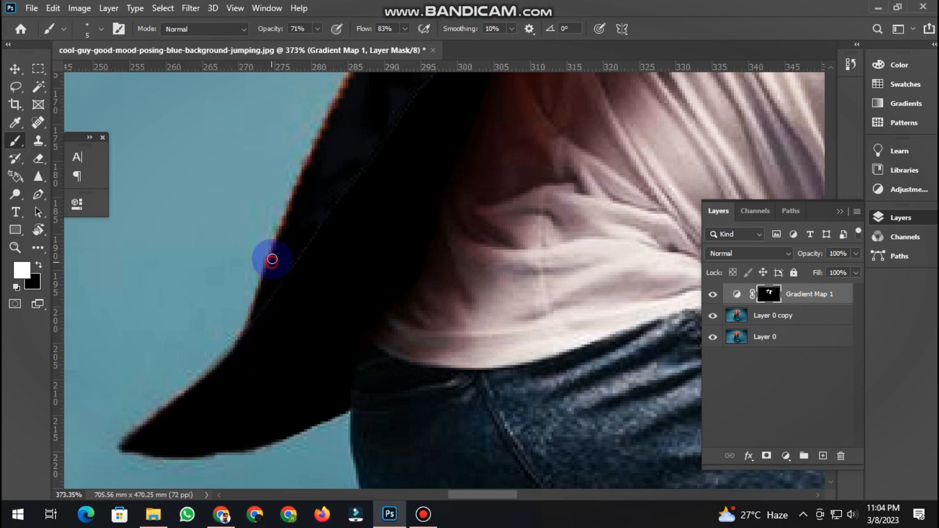
Paint white on the mask along the jacket's outer edge, from above the tail up to the outstretched sleeve
{"action": "left_click_drag", "start_coordinate": [310, 161], "coordinate": [297, 235]}
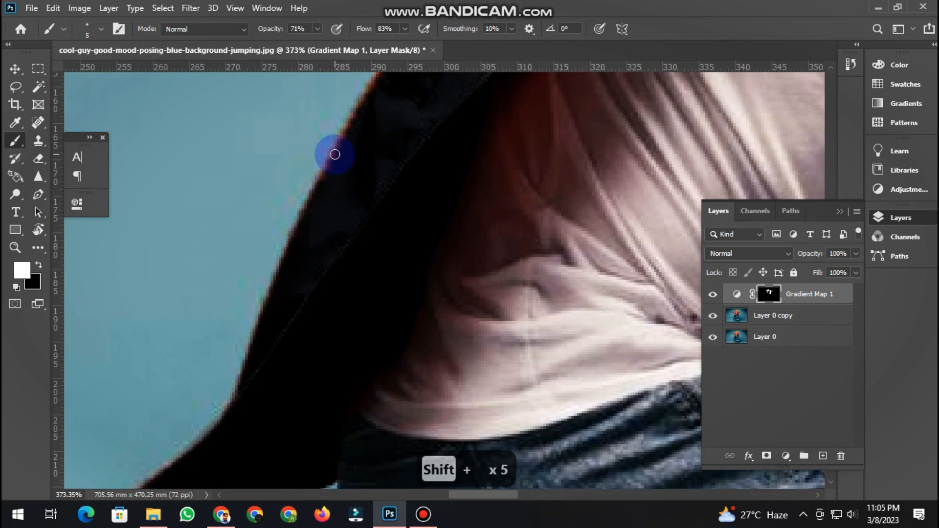
{"action": "left_click_drag", "start_coordinate": [377, 107], "coordinate": [331, 229]}
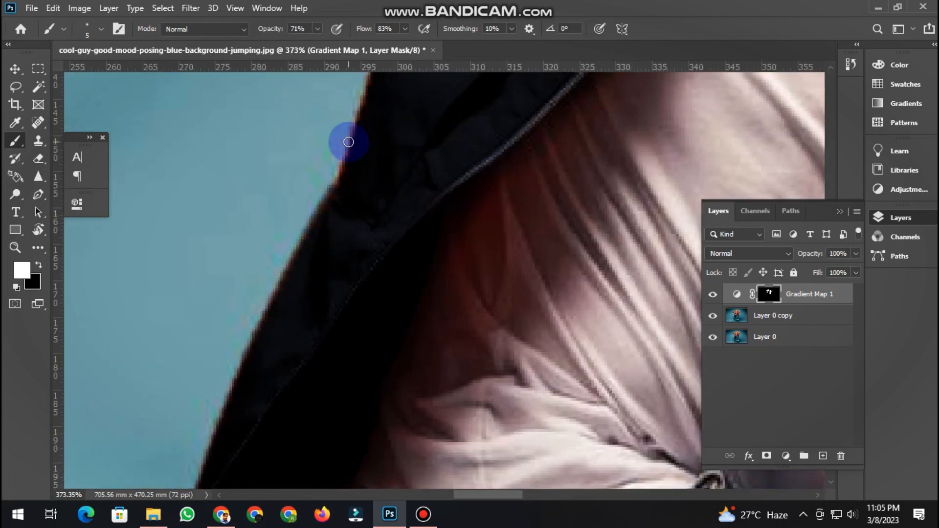
{"action": "left_click_drag", "start_coordinate": [357, 130], "coordinate": [332, 245]}
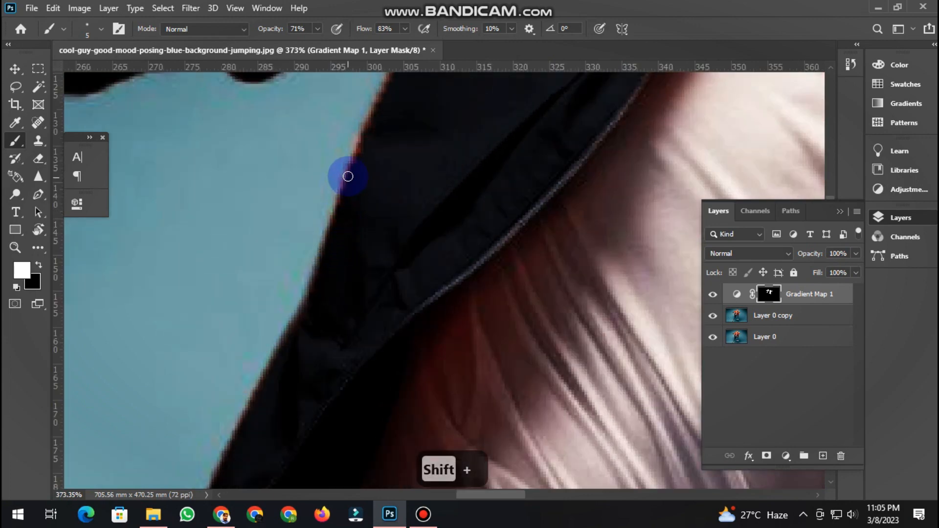
{"action": "left_click_drag", "start_coordinate": [372, 158], "coordinate": [350, 220]}
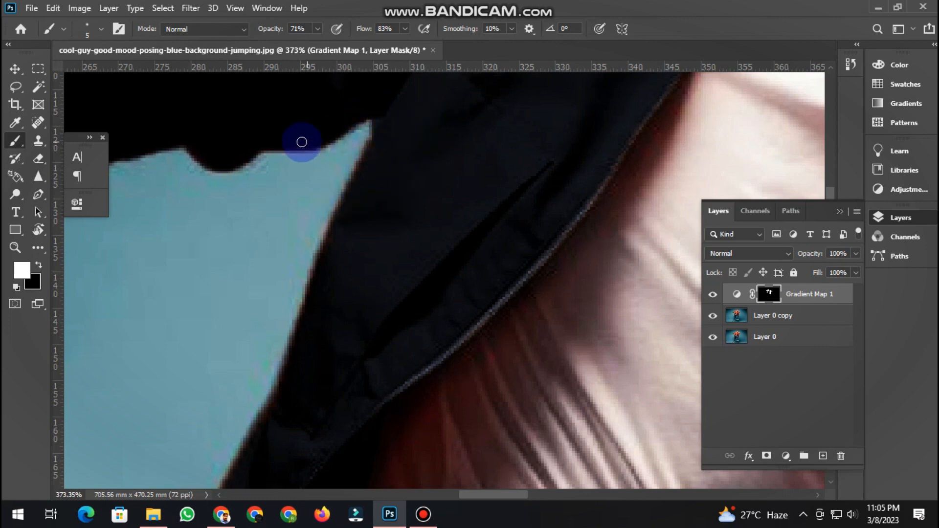
Paint white on the mask around the jacket's pointed tail and up its outer edge, undoing the stroke along the tail's underside
{"action": "scroll", "coordinate": [448, 255], "scroll_direction": "down", "scroll_amount": 3}
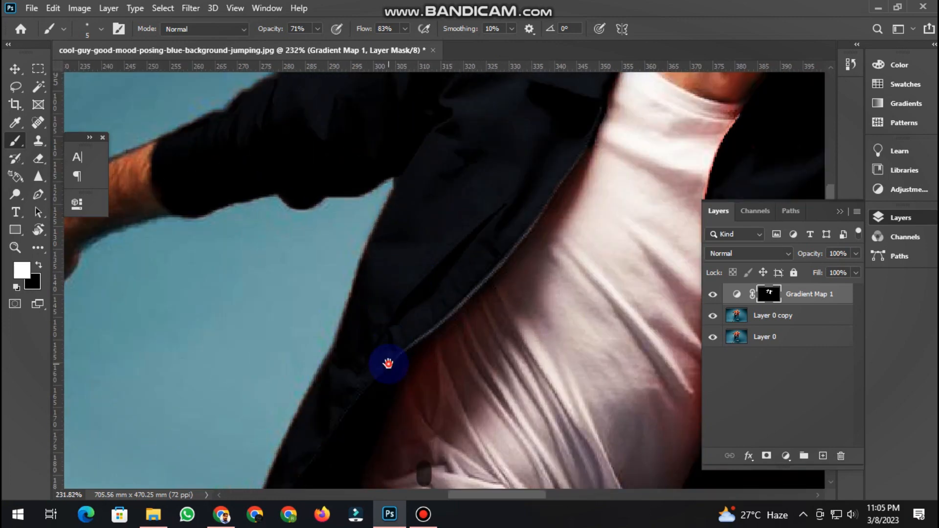
{"action": "scroll", "coordinate": [435, 258], "scroll_direction": "up", "scroll_amount": 2}
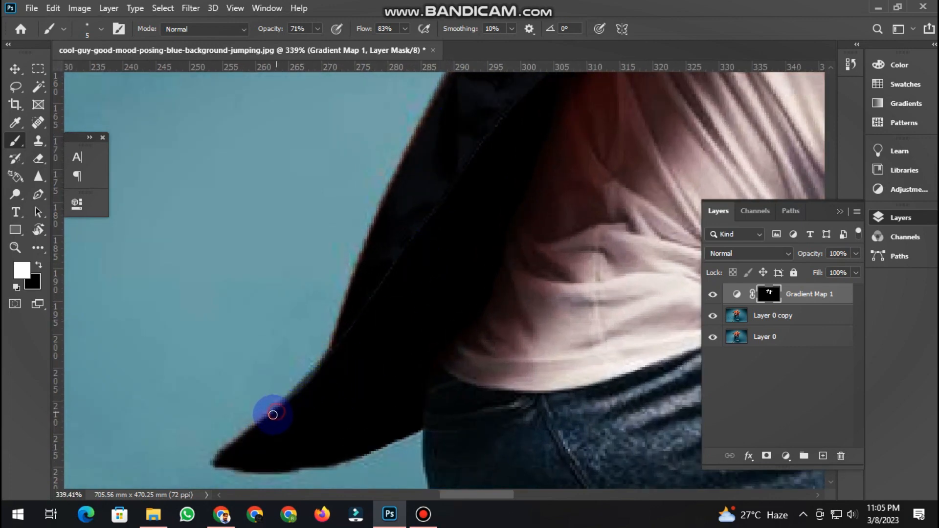
{"action": "mouse_move", "coordinate": [219, 459]}
{"action": "left_mouse_down"}
{"action": "mouse_move", "coordinate": [236, 469]}
{"action": "mouse_move", "coordinate": [334, 467]}
{"action": "left_mouse_up"}
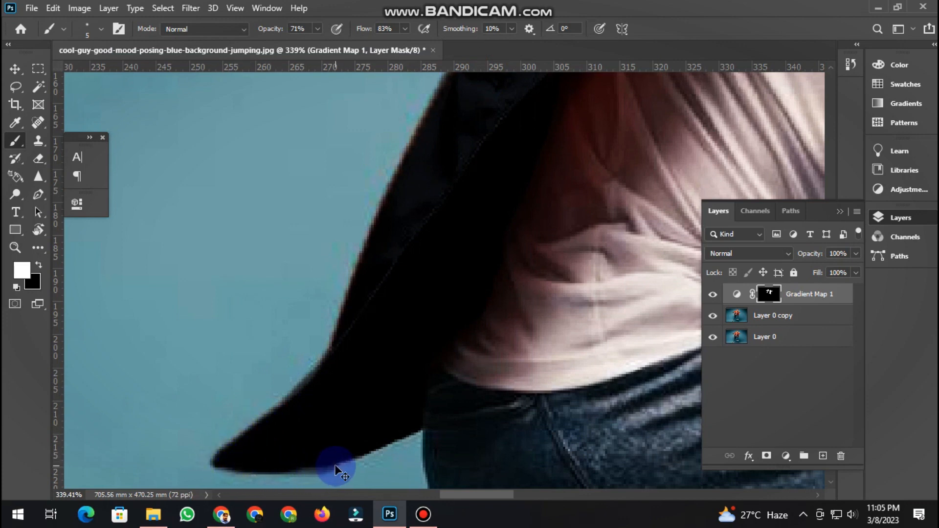
{"action": "key", "text": "ctrl+z"}
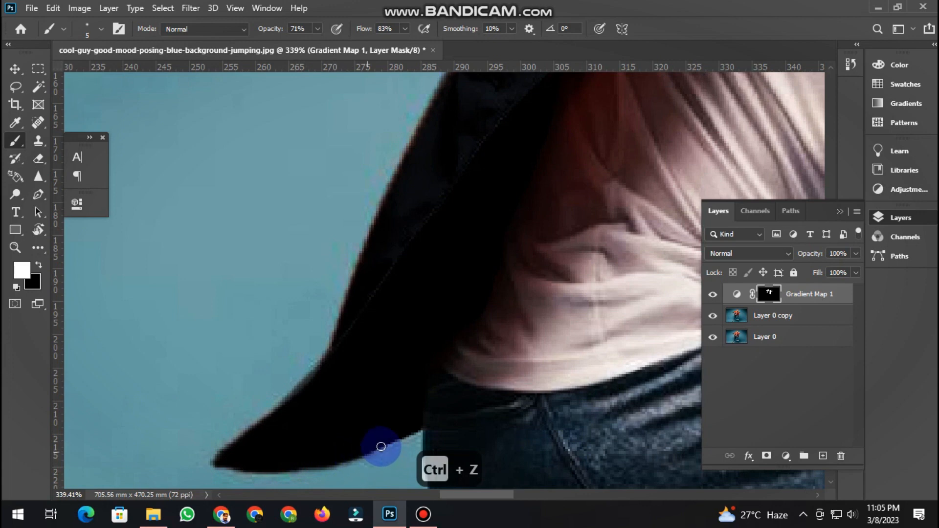
{"action": "mouse_move", "coordinate": [314, 384]}
{"action": "left_mouse_down"}
{"action": "mouse_move", "coordinate": [219, 454]}
{"action": "mouse_move", "coordinate": [290, 395]}
{"action": "left_mouse_up"}
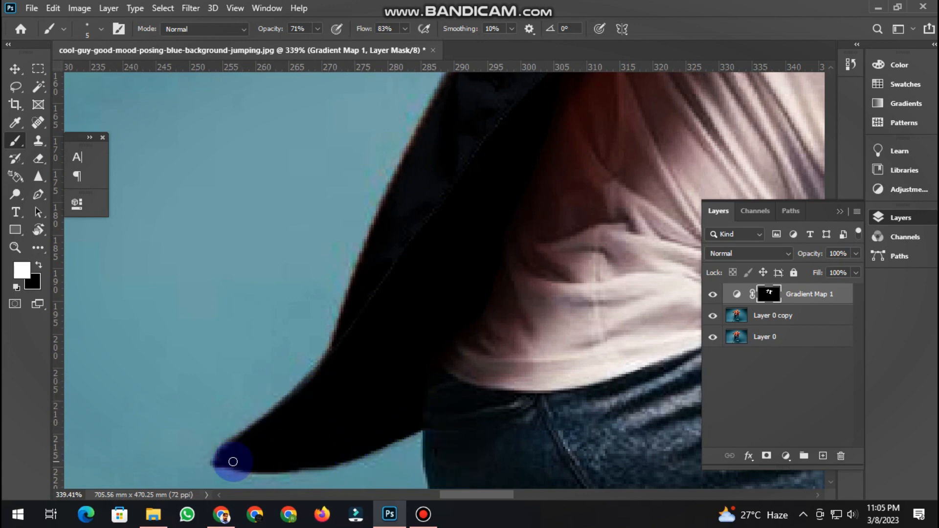
{"action": "mouse_move", "coordinate": [341, 343]}
{"action": "left_mouse_down"}
{"action": "mouse_move", "coordinate": [357, 277]}
{"action": "mouse_move", "coordinate": [390, 230]}
{"action": "left_mouse_up"}
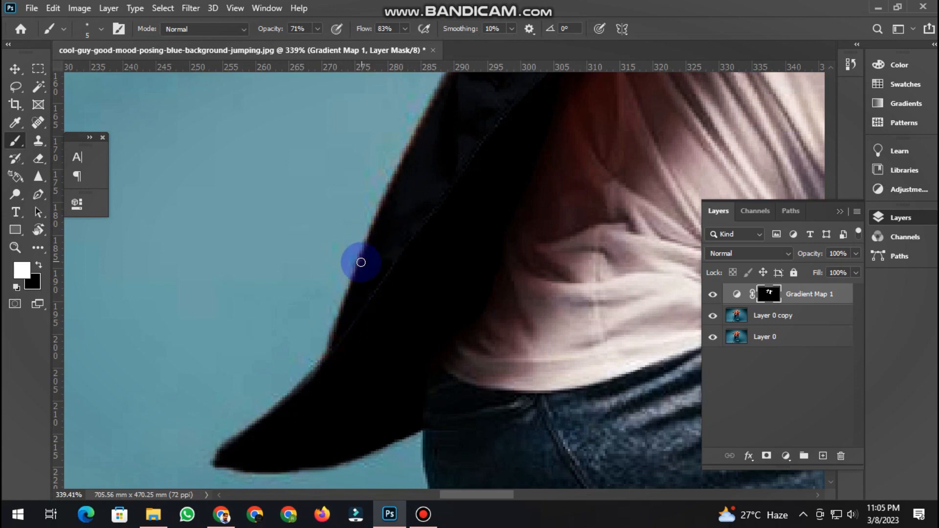
{"action": "left_click_drag", "start_coordinate": [358, 274], "coordinate": [429, 131]}
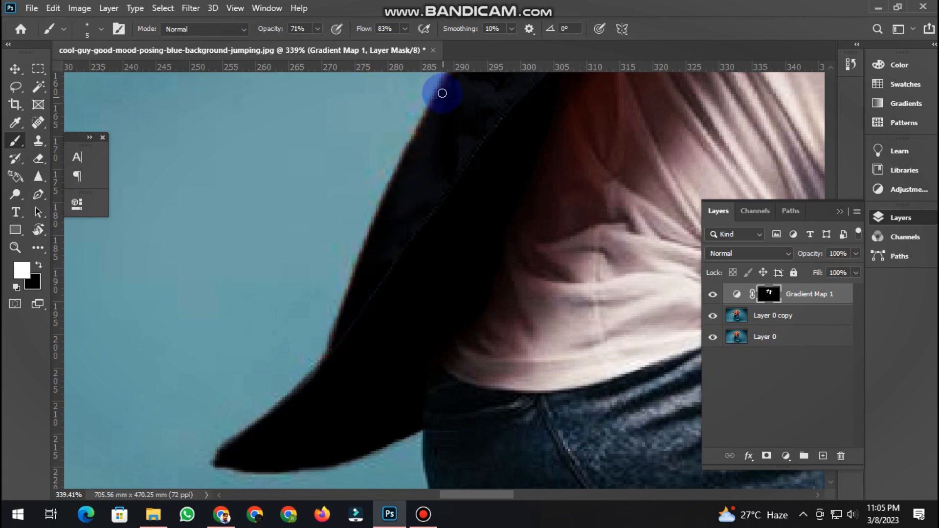
Paint white on the mask along the upper part of the jacket's outer edge, up to the outstretched arm's armpit
{"action": "left_click_drag", "start_coordinate": [505, 157], "coordinate": [388, 379]}
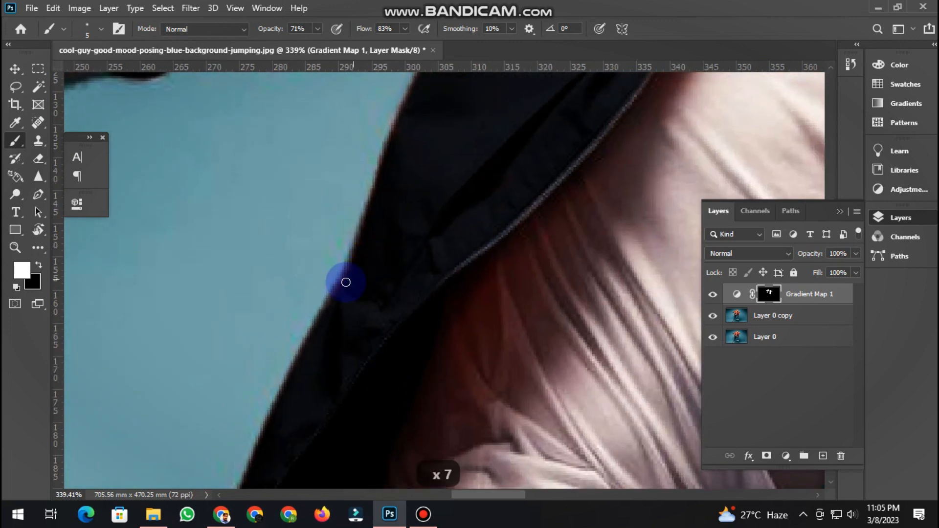
{"action": "left_click_drag", "start_coordinate": [347, 277], "coordinate": [391, 145]}
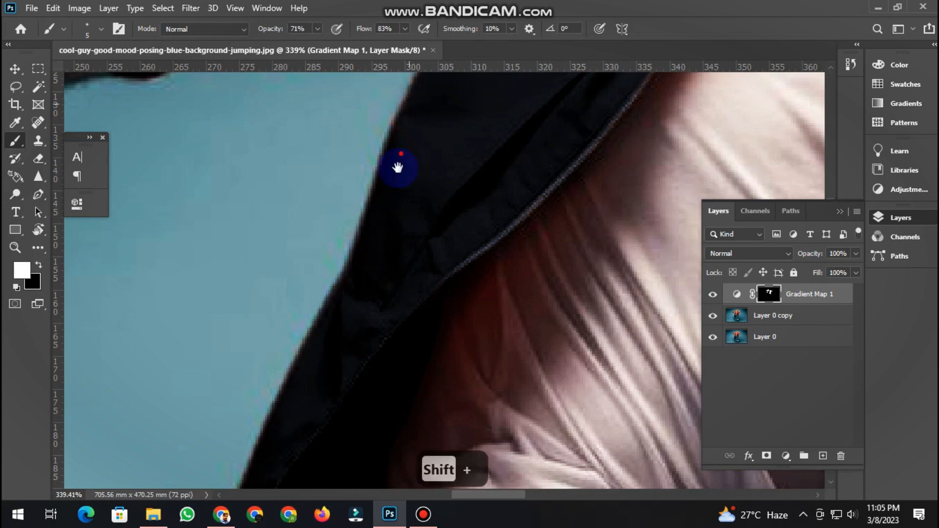
{"action": "scroll", "coordinate": [396, 161], "scroll_direction": "up", "scroll_amount": 3}
{"action": "left_click_drag", "start_coordinate": [388, 219], "coordinate": [408, 167]}
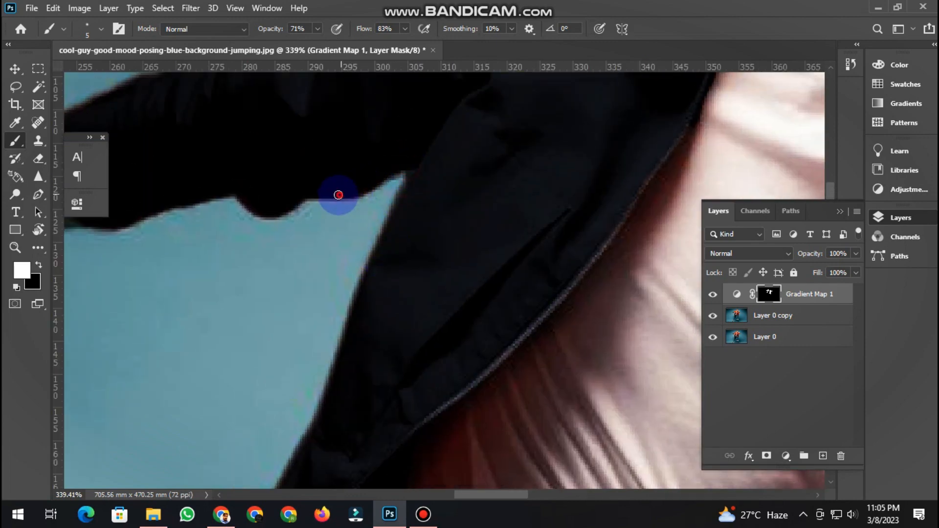
Paint white on the mask along the underside of the outstretched sleeve toward the cuff
{"action": "mouse_move", "coordinate": [338, 195]}
{"action": "left_mouse_down"}
{"action": "mouse_move", "coordinate": [255, 204]}
{"action": "mouse_move", "coordinate": [238, 197]}
{"action": "mouse_move", "coordinate": [274, 215]}
{"action": "left_mouse_up"}
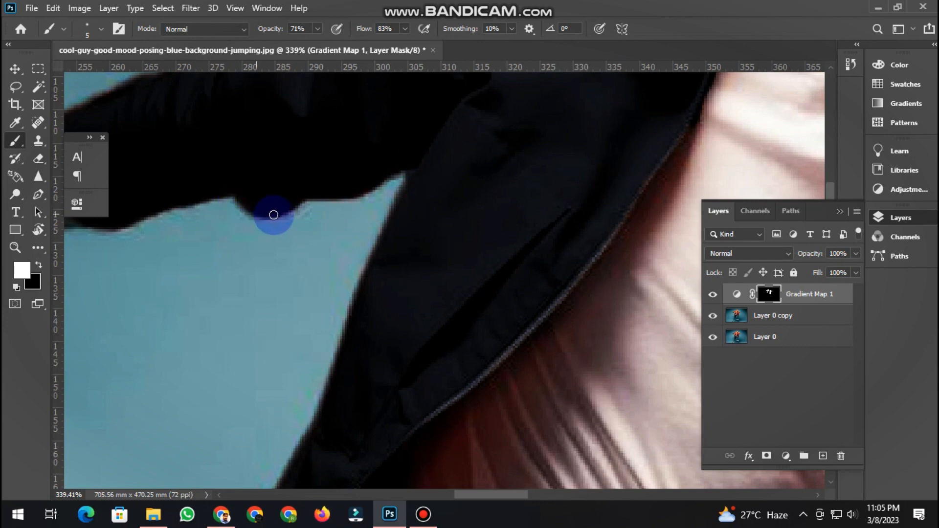
{"action": "scroll", "coordinate": [524, 193], "scroll_direction": "left", "scroll_amount": 4}
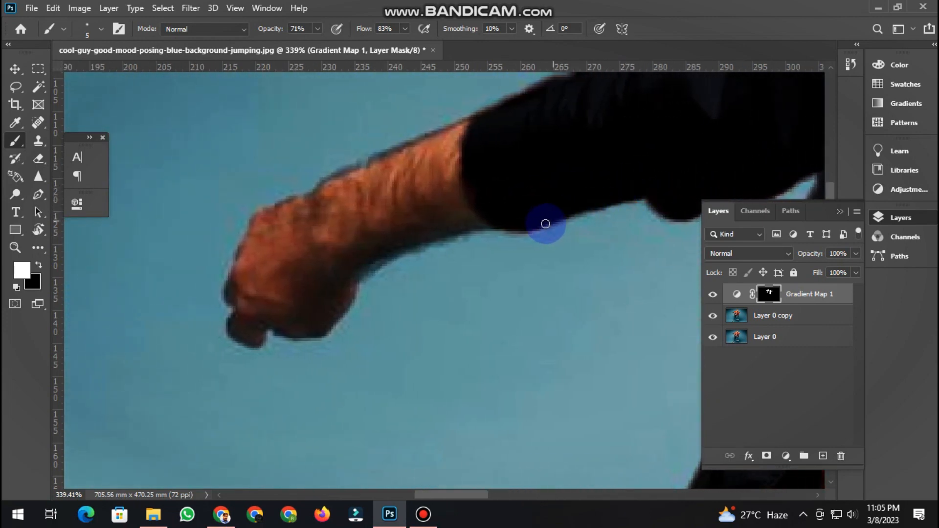
{"action": "left_click_drag", "start_coordinate": [606, 167], "coordinate": [271, 240]}
Set the mask brush to size 90 and 28% opacity for the color spill beside the shirt
{"action": "scroll", "coordinate": [271, 240], "scroll_direction": "down", "scroll_amount": 7, "text": "alt"}
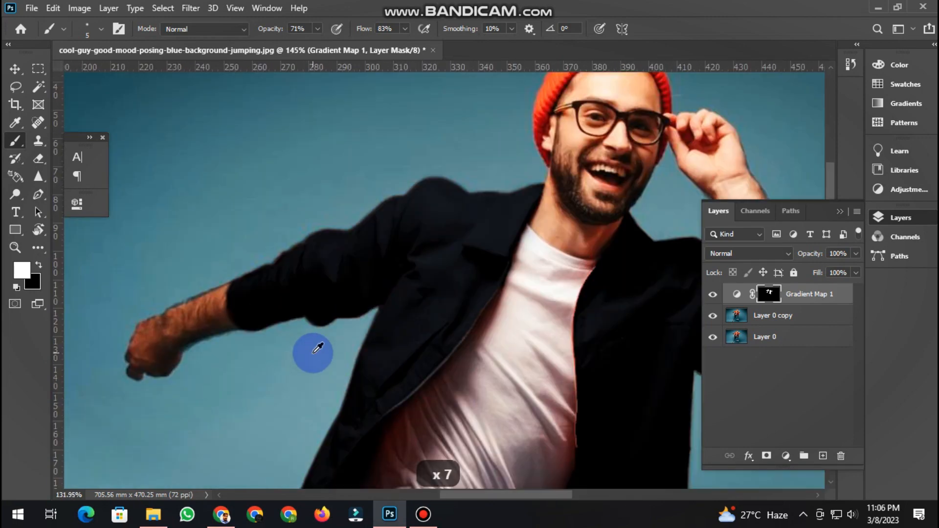
{"action": "scroll", "coordinate": [313, 274], "scroll_direction": "up", "scroll_amount": 4}
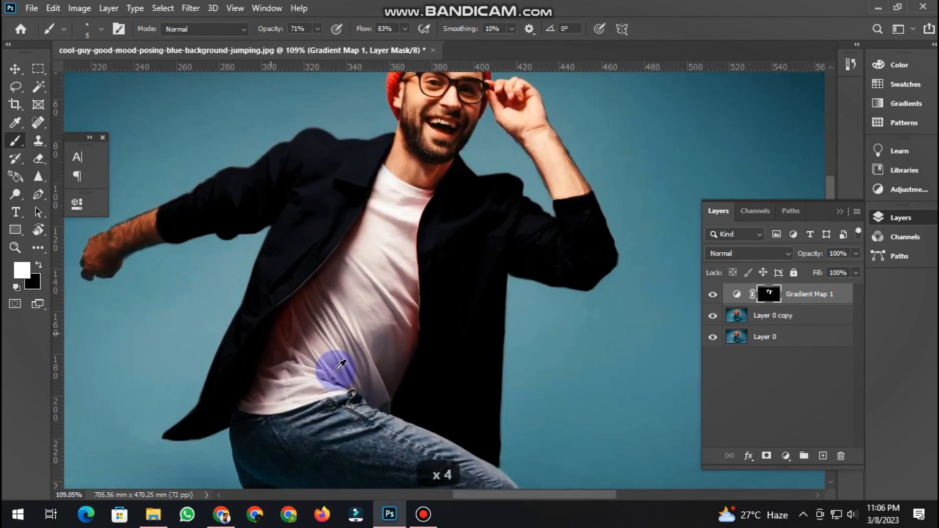
{"action": "key", "text": "b"}
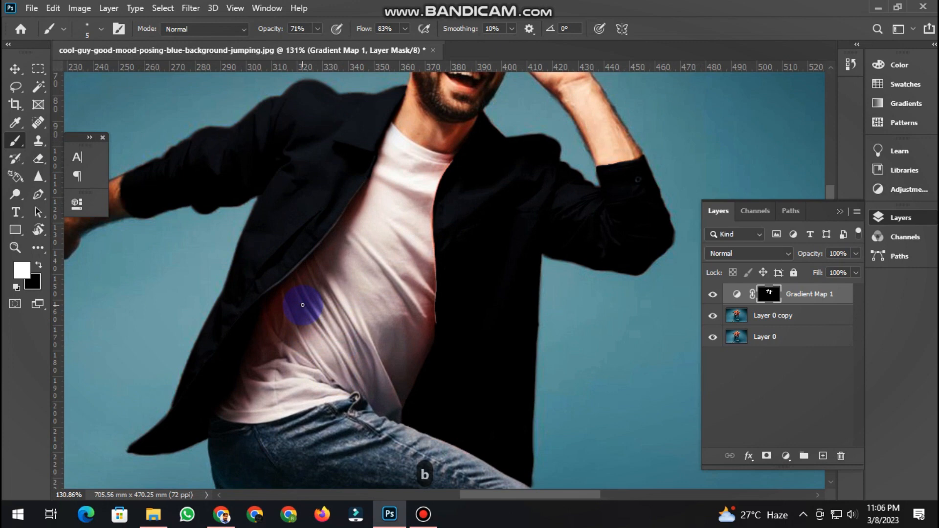
{"action": "key", "text": "bracketright"}
{"action": "key", "text": "bracketright"}
{"action": "key", "text": "bracketright"}
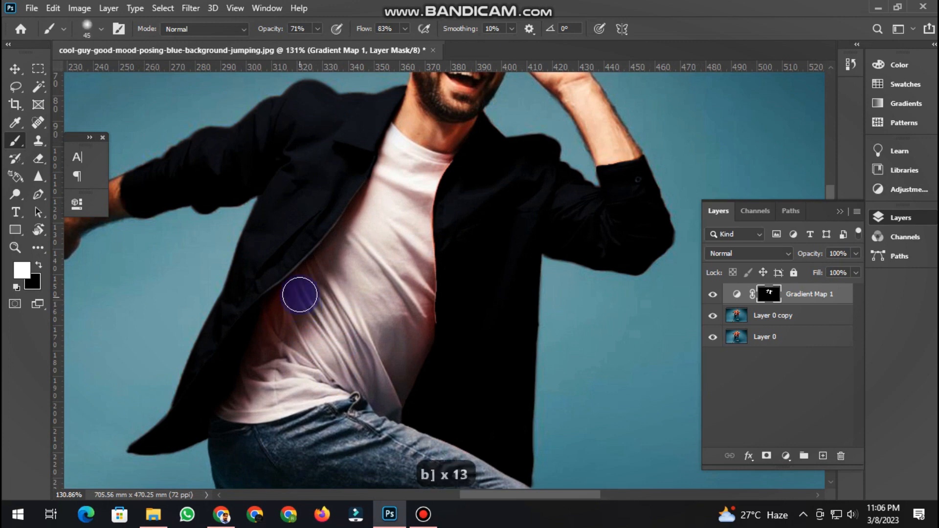
{"action": "left_click", "coordinate": [317, 28]}
{"action": "left_click_drag", "start_coordinate": [304, 47], "coordinate": [291, 45]}
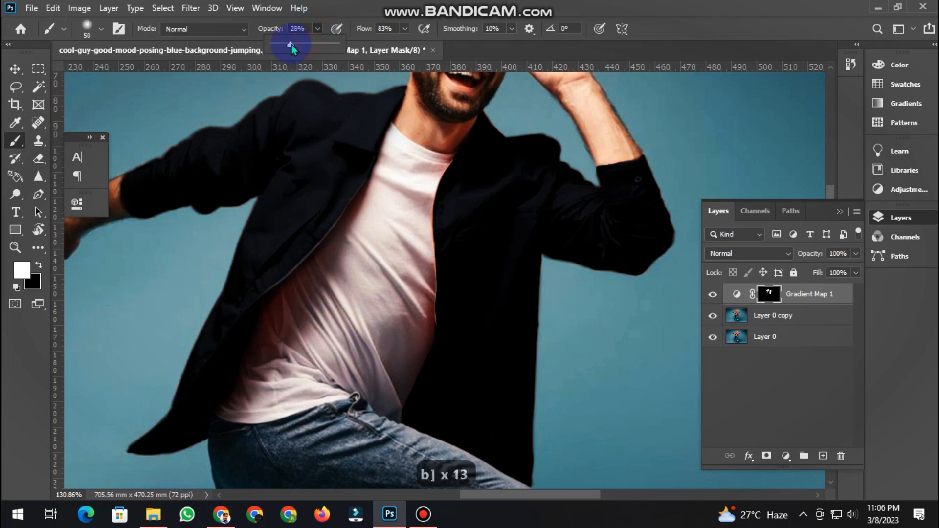
{"action": "key", "text": "bracketright"}
{"action": "key", "text": "bracketright"}
{"action": "key", "text": "bracketright"}
{"action": "key", "text": "bracketright"}
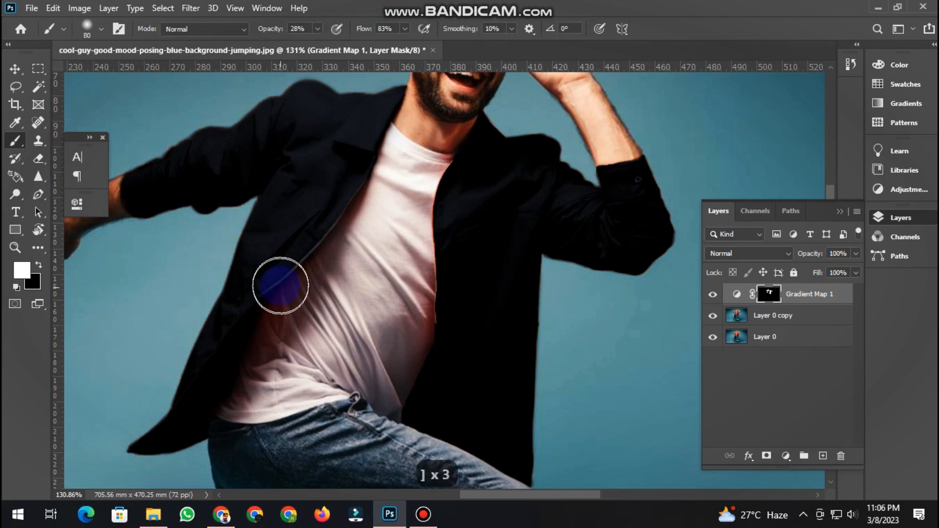
Paint white on the mask over the reddish shirt shadow along the zipper edge on the outstretched-arm side
{"action": "left_click", "coordinate": [279, 294]}
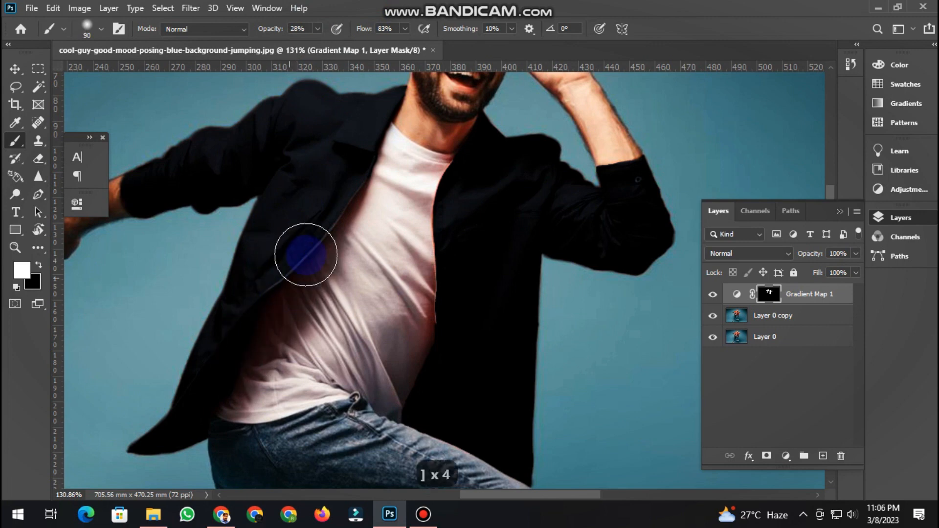
{"action": "mouse_move", "coordinate": [321, 235]}
{"action": "left_mouse_down"}
{"action": "mouse_move", "coordinate": [356, 167]}
{"action": "mouse_move", "coordinate": [334, 221]}
{"action": "mouse_move", "coordinate": [251, 331]}
{"action": "mouse_move", "coordinate": [227, 390]}
{"action": "mouse_move", "coordinate": [239, 419]}
{"action": "mouse_move", "coordinate": [287, 397]}
{"action": "mouse_move", "coordinate": [240, 375]}
{"action": "left_mouse_up"}
{"action": "key", "text": "space"}
Try painting white along the jacket's inner edge on the raised-arm side with brush size 90, and undo the strokes
{"action": "mouse_move", "coordinate": [360, 359]}
{"action": "left_mouse_down"}
{"action": "mouse_move", "coordinate": [394, 296]}
{"action": "mouse_move", "coordinate": [373, 277]}
{"action": "mouse_move", "coordinate": [382, 210]}
{"action": "mouse_move", "coordinate": [371, 298]}
{"action": "mouse_move", "coordinate": [386, 226]}
{"action": "mouse_move", "coordinate": [383, 274]}
{"action": "mouse_move", "coordinate": [384, 164]}
{"action": "mouse_move", "coordinate": [395, 202]}
{"action": "mouse_move", "coordinate": [380, 256]}
{"action": "left_mouse_up"}
{"action": "key", "text": "space"}
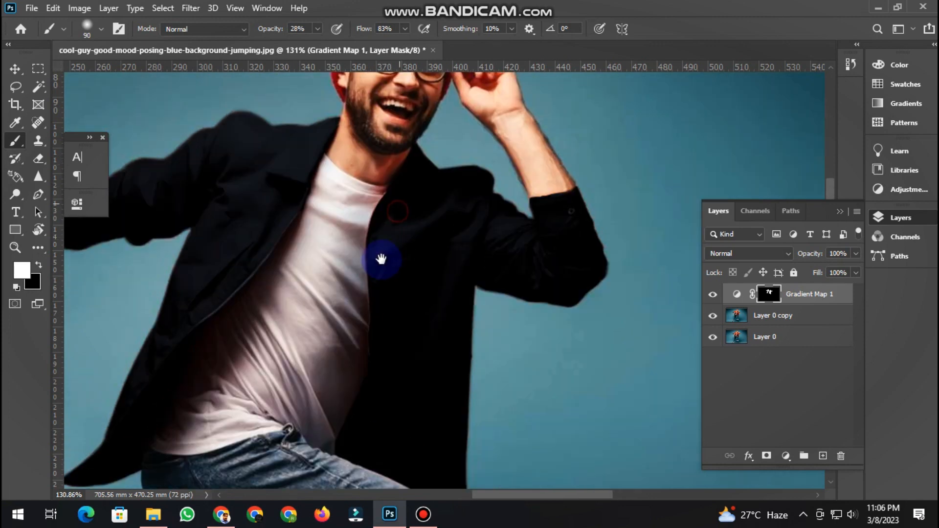
{"action": "key", "text": "ctrl+z"}
{"action": "key", "text": "ctrl+z"}
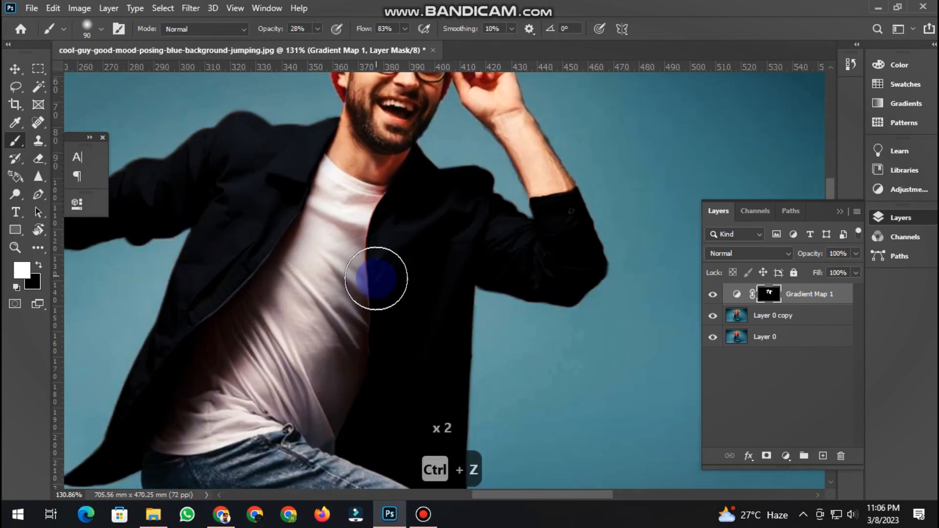
{"action": "key", "text": "ctrl+z"}
{"action": "key", "text": "ctrl+z"}
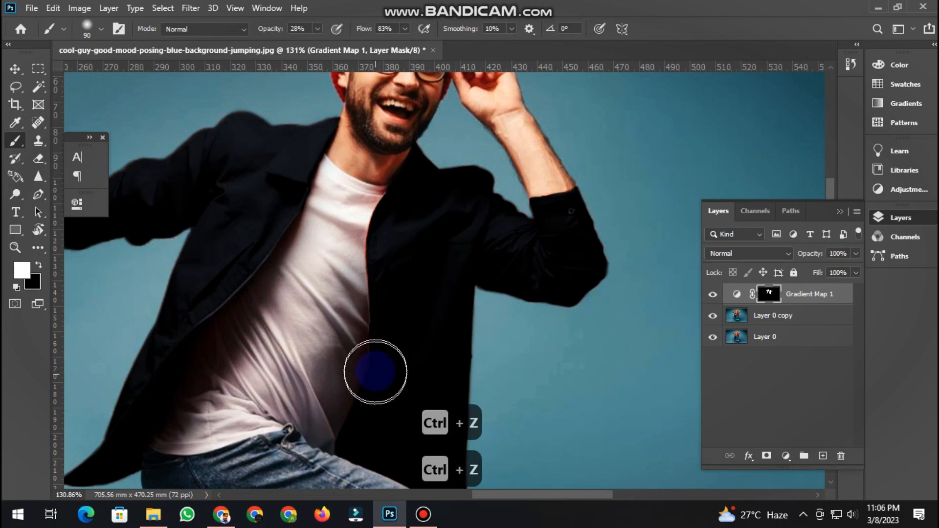
Reduce the brush to size 50 and paint white along the raised-arm side's inner jacket edge up to the collar
{"action": "key", "text": "bracketleft"}
{"action": "key", "text": "bracketleft"}
{"action": "key", "text": "bracketleft"}
{"action": "key", "text": "ctrl+z"}
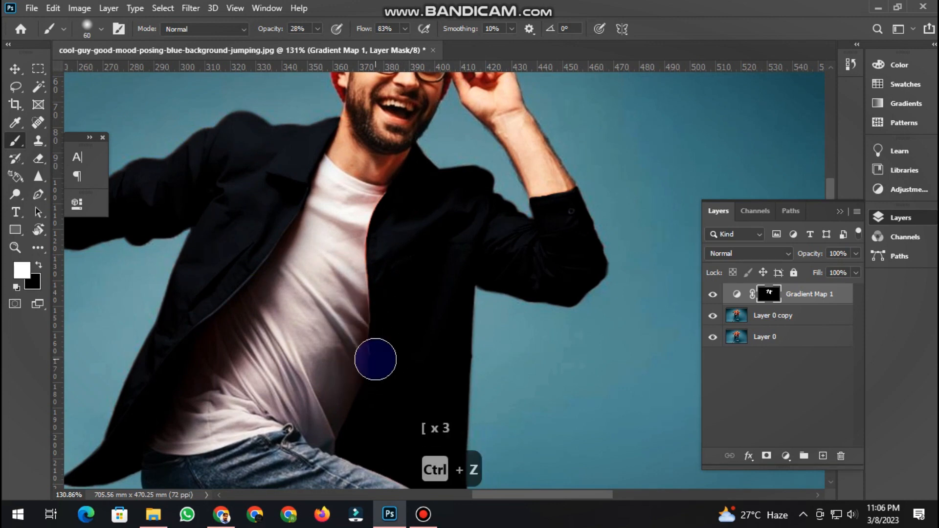
{"action": "key", "text": "bracketleft"}
{"action": "mouse_move", "coordinate": [378, 331]}
{"action": "left_mouse_down"}
{"action": "mouse_move", "coordinate": [370, 230]}
{"action": "mouse_move", "coordinate": [367, 283]}
{"action": "left_mouse_up"}
{"action": "left_click_drag", "start_coordinate": [370, 248], "coordinate": [367, 296]}
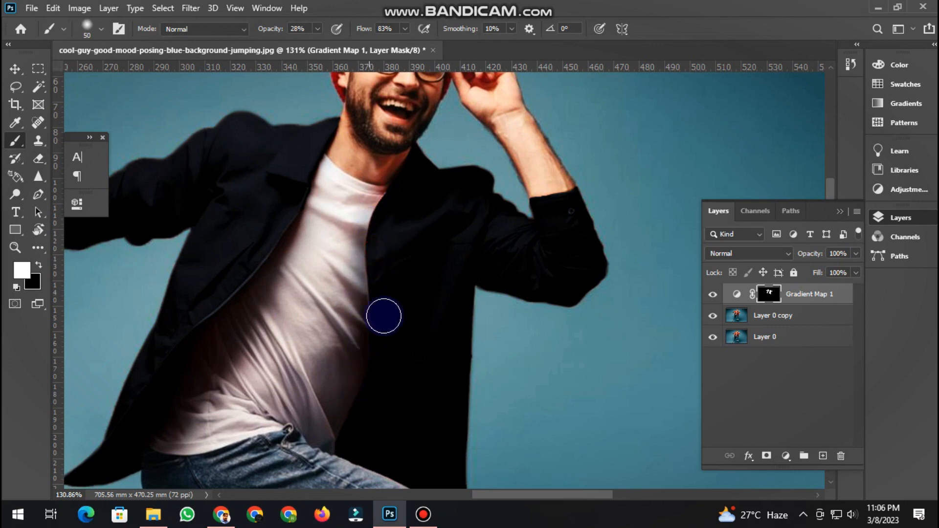
{"action": "left_click_drag", "start_coordinate": [390, 184], "coordinate": [405, 145]}
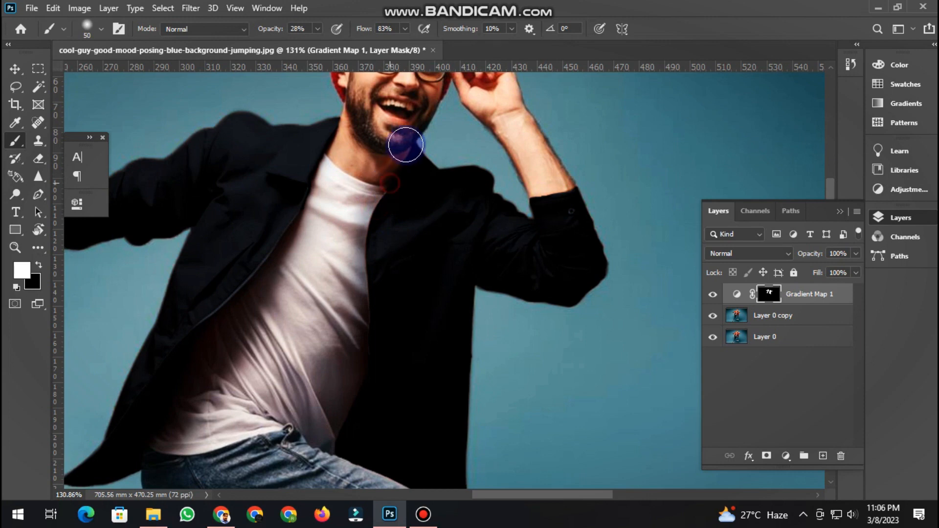
Reduce the brush to size 25 and paint white from the collar beside the neck down the raised-arm side's inner edge toward the waist
{"action": "scroll", "coordinate": [398, 166], "scroll_direction": "up", "scroll_amount": 5}
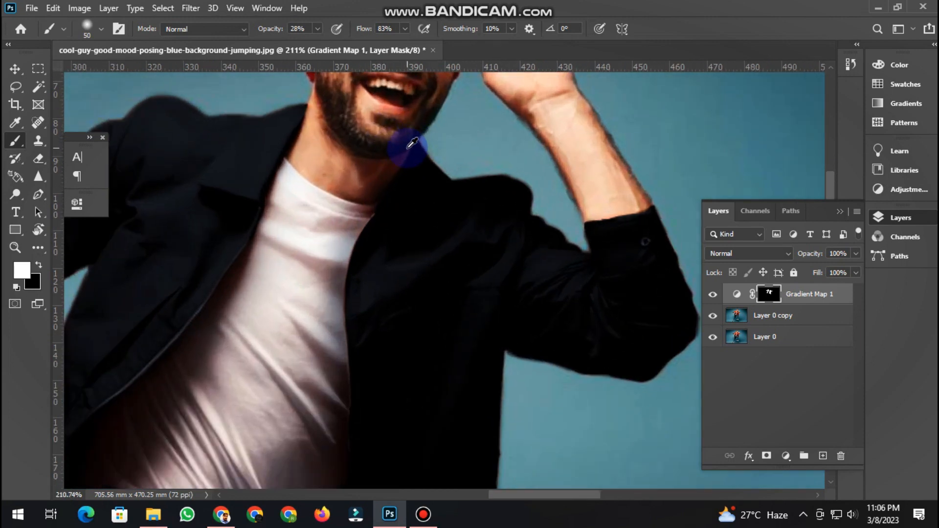
{"action": "key", "text": "bracketleft"}
{"action": "key", "text": "bracketleft"}
{"action": "key", "text": "bracketleft"}
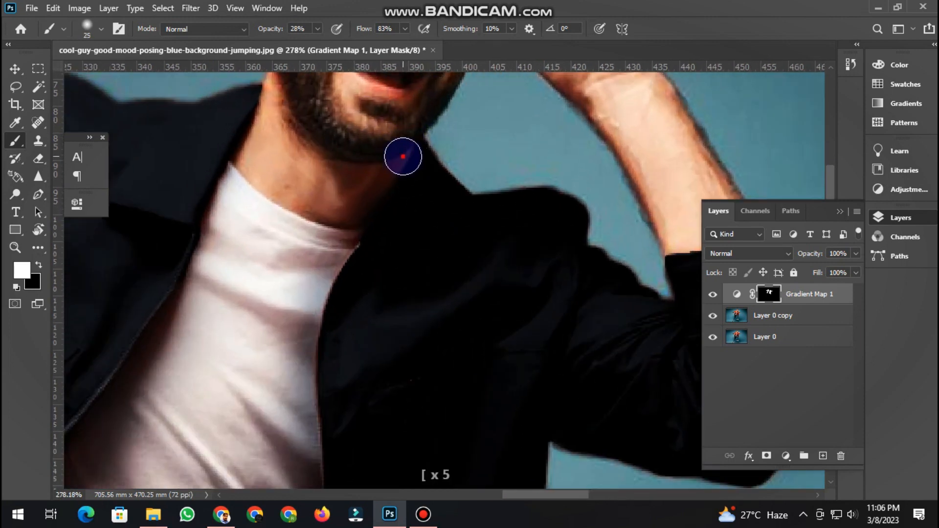
{"action": "mouse_move", "coordinate": [385, 211]}
{"action": "left_mouse_down"}
{"action": "mouse_move", "coordinate": [319, 348]}
{"action": "mouse_move", "coordinate": [326, 223]}
{"action": "left_mouse_up"}
{"action": "key", "text": "space"}
{"action": "mouse_move", "coordinate": [330, 262]}
{"action": "left_mouse_down"}
{"action": "mouse_move", "coordinate": [329, 336]}
{"action": "mouse_move", "coordinate": [336, 228]}
{"action": "left_mouse_up"}
{"action": "key", "text": "space"}
{"action": "left_click_drag", "start_coordinate": [341, 367], "coordinate": [352, 254]}
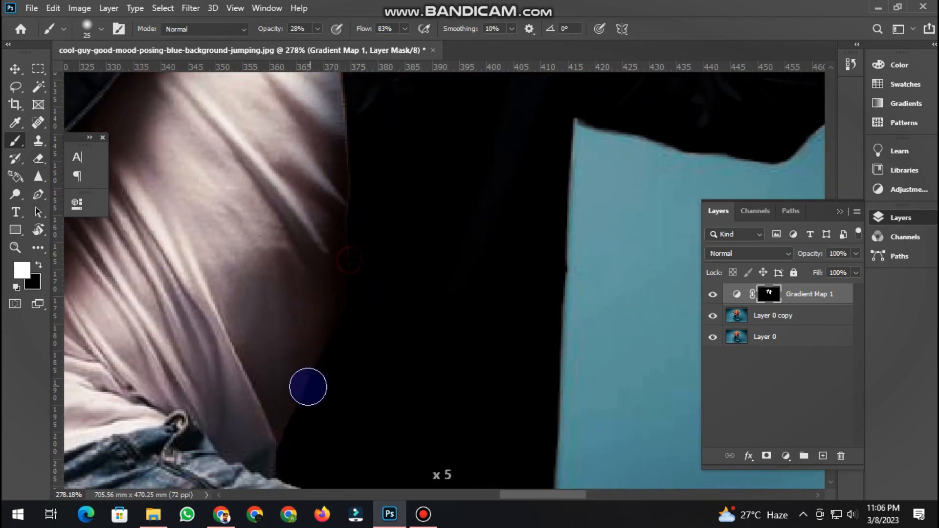
Enlarge the brush to size 50 and paint white on the mask over the shirt shadow beside the raised-arm side's inner jacket edge
{"action": "scroll", "coordinate": [335, 381], "scroll_direction": "down", "scroll_amount": 8}
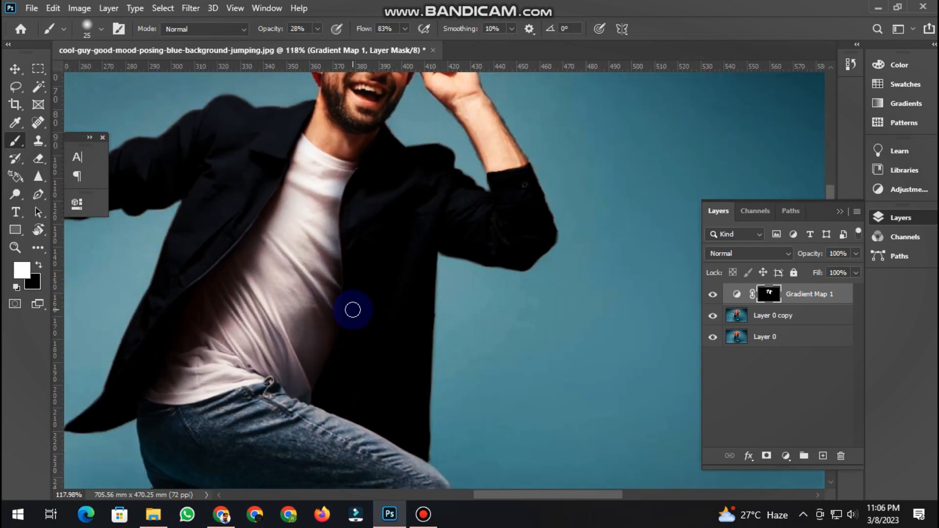
{"action": "key", "text": "bracketright"}
{"action": "key", "text": "bracketright"}
{"action": "key", "text": "bracketright"}
{"action": "key", "text": "bracketright"}
{"action": "key", "text": "bracketright"}
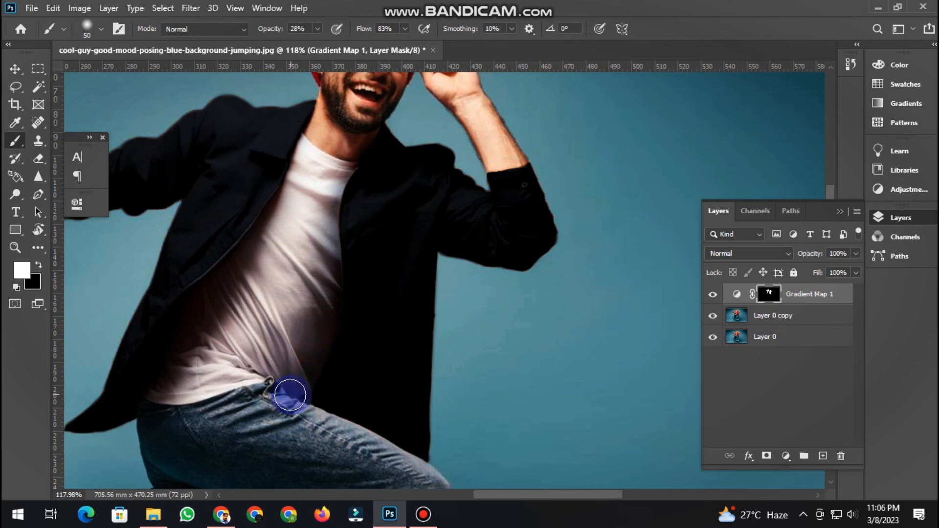
{"action": "scroll", "coordinate": [370, 342], "scroll_direction": "down", "scroll_amount": 2}
{"action": "left_click", "coordinate": [338, 253]}
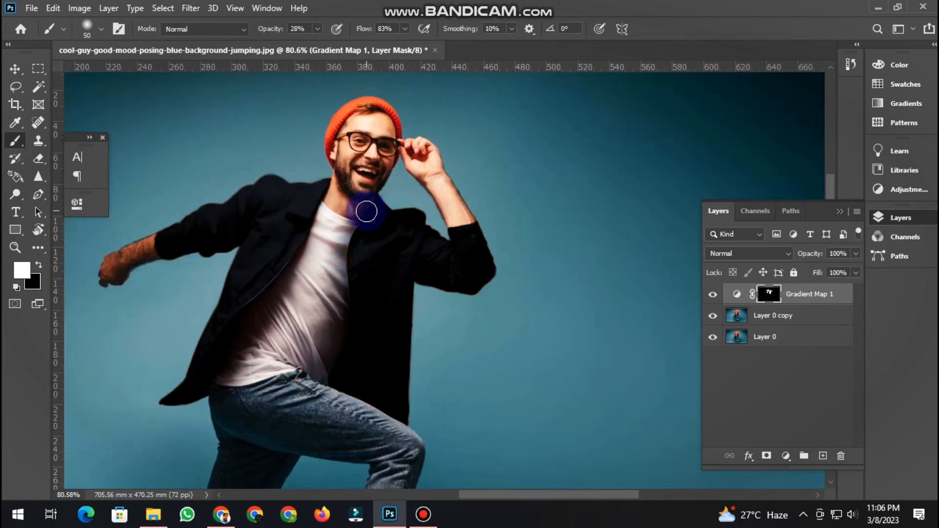
Swap the paint color to black and paint on the mask with brush size 45 over the white shirt below the neck
{"action": "scroll", "coordinate": [356, 216], "scroll_direction": "up", "scroll_amount": 2}
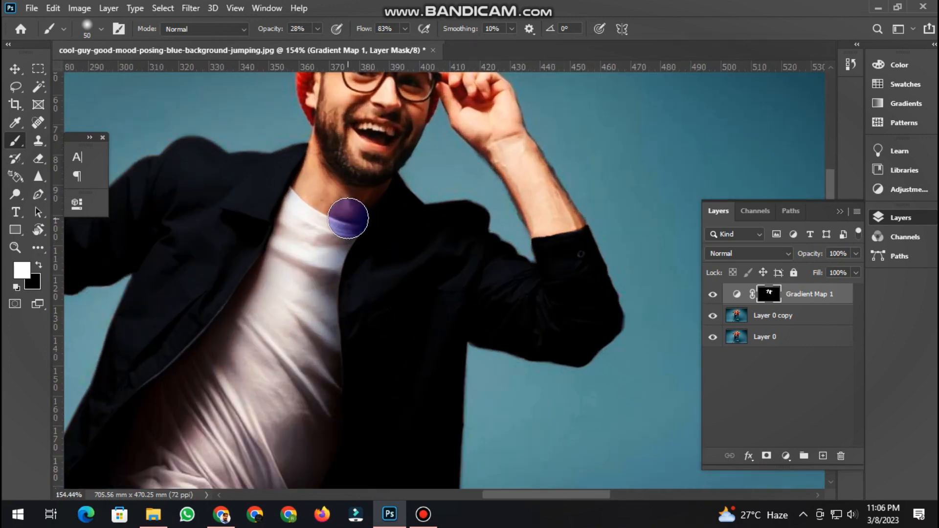
{"action": "key", "text": "bracketleft"}
{"action": "key", "text": "x"}
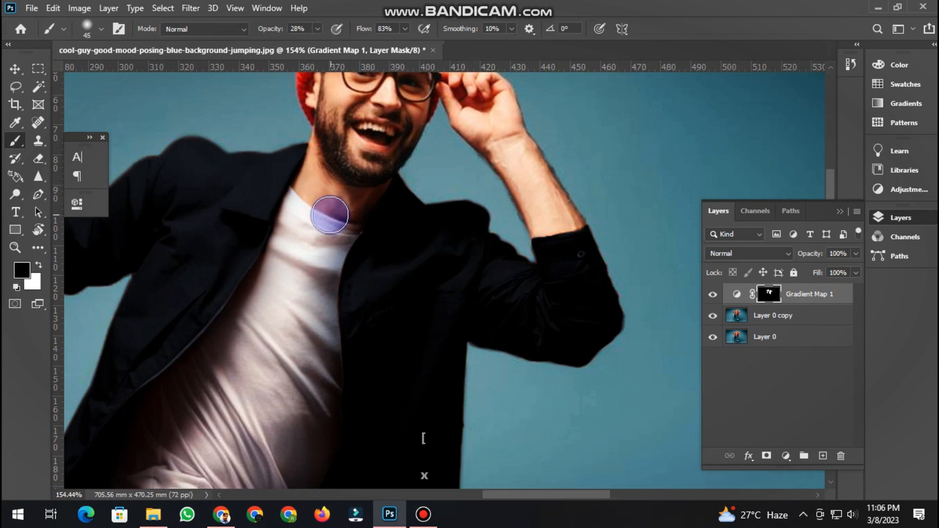
{"action": "left_click", "coordinate": [318, 266]}
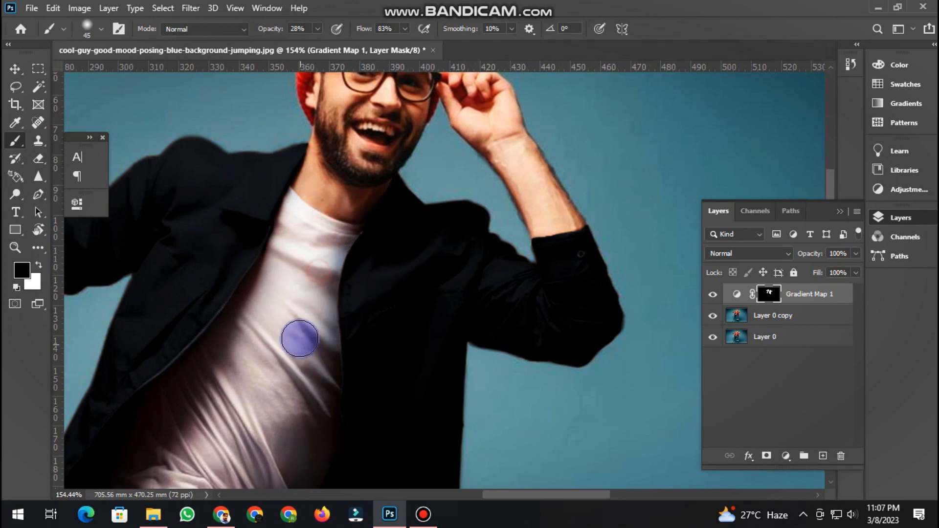
{"action": "left_click_drag", "start_coordinate": [286, 361], "coordinate": [315, 257]}
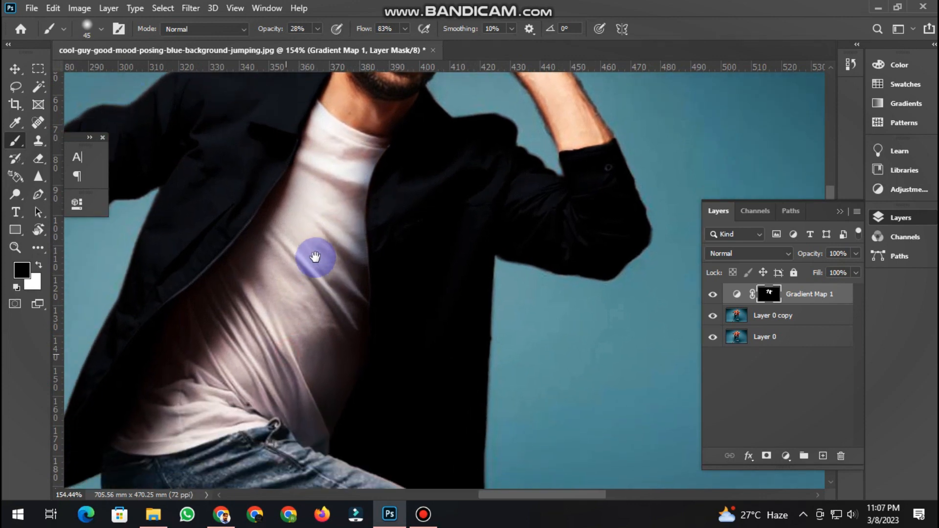
{"action": "left_click", "coordinate": [336, 287]}
{"action": "scroll", "coordinate": [356, 372], "scroll_direction": "down", "scroll_amount": 5}
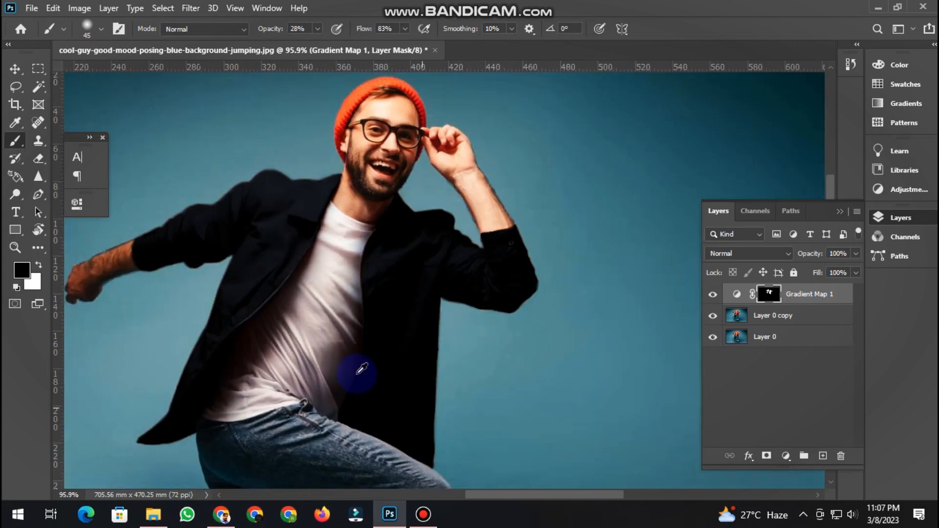
{"action": "scroll", "coordinate": [426, 342], "scroll_direction": "down", "scroll_amount": 3}
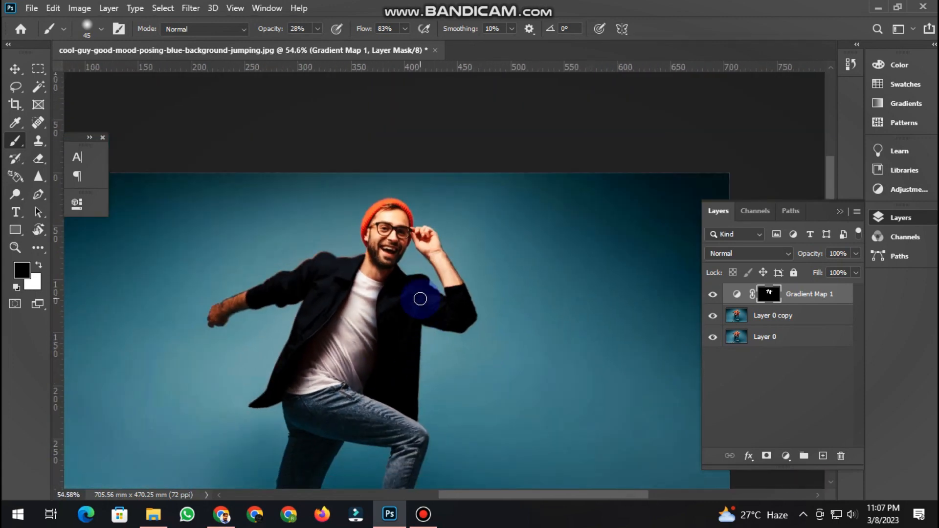
Paint white on the mask with brush size 15 along the raised arm's cuff and down the outer sleeve edge to the elbow
{"action": "scroll", "coordinate": [422, 296], "scroll_direction": "up", "scroll_amount": 8}
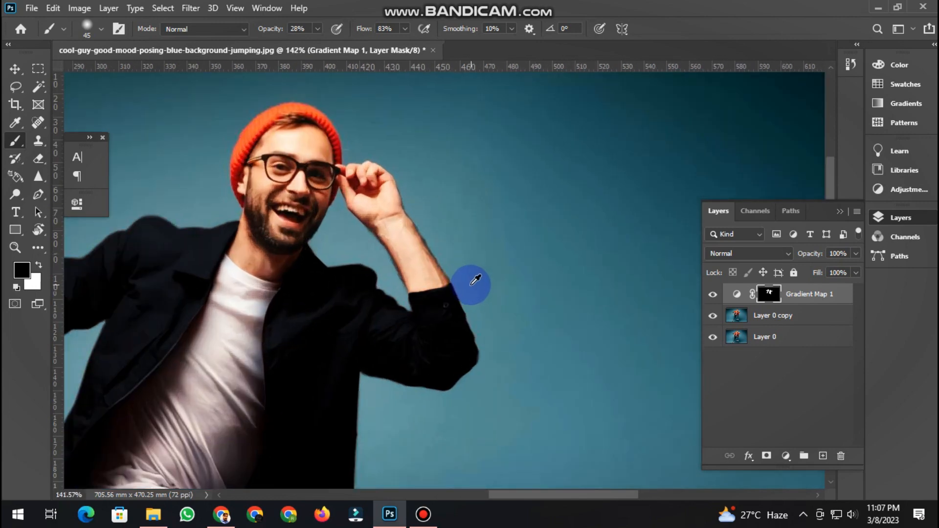
{"action": "key", "text": "x"}
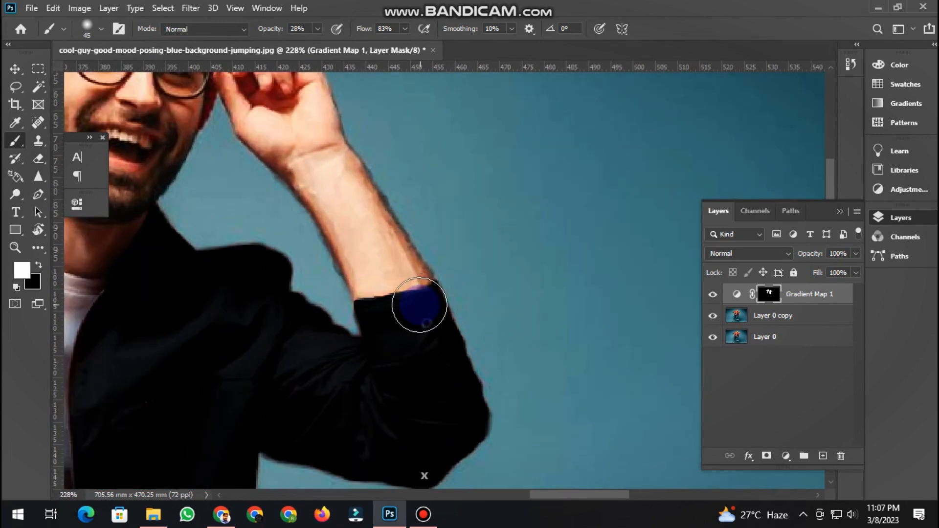
{"action": "key", "text": "bracketleft"}
{"action": "key", "text": "bracketleft"}
{"action": "scroll", "coordinate": [426, 293], "scroll_direction": "up", "scroll_amount": 2}
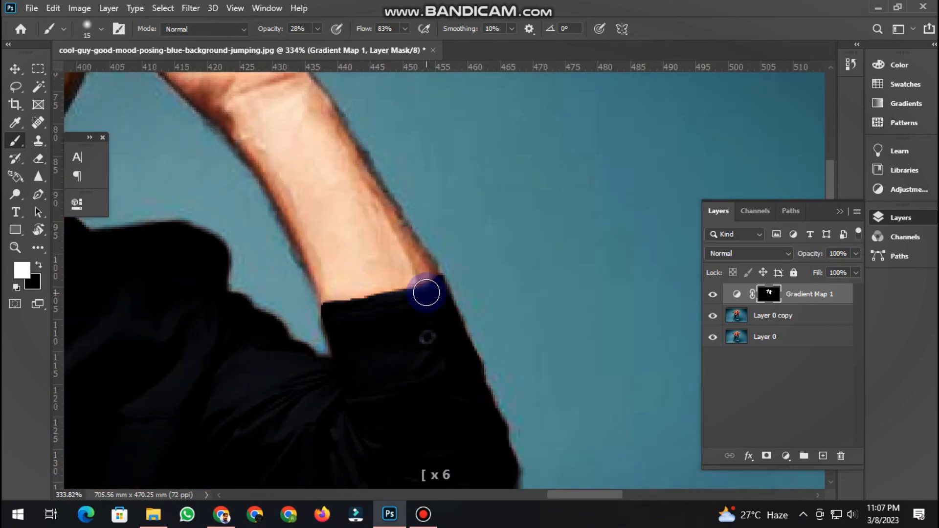
{"action": "mouse_move", "coordinate": [372, 304]}
{"action": "left_mouse_down"}
{"action": "mouse_move", "coordinate": [429, 283]}
{"action": "mouse_move", "coordinate": [327, 311]}
{"action": "mouse_move", "coordinate": [341, 340]}
{"action": "left_mouse_up"}
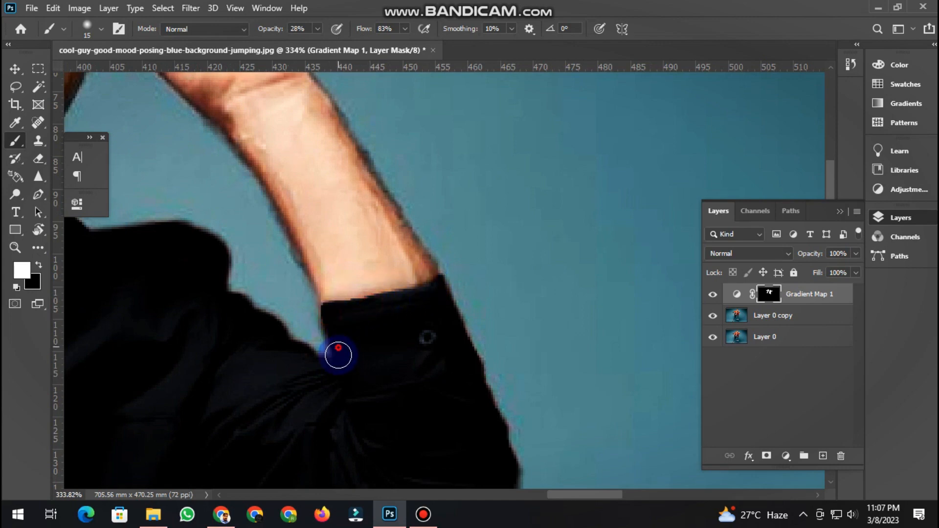
{"action": "left_click_drag", "start_coordinate": [457, 367], "coordinate": [413, 309]}
{"action": "left_click_drag", "start_coordinate": [447, 363], "coordinate": [465, 414]}
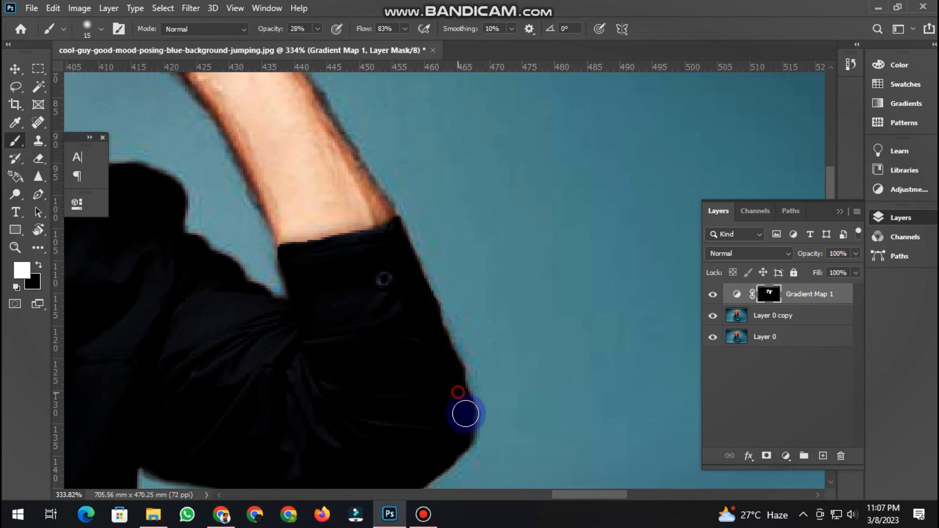
Switch to the Move tool and examine the recolored jacket in the full image
{"action": "scroll", "coordinate": [467, 413], "scroll_direction": "down", "scroll_amount": 3}
{"action": "scroll", "coordinate": [452, 387], "scroll_direction": "down", "scroll_amount": 3}
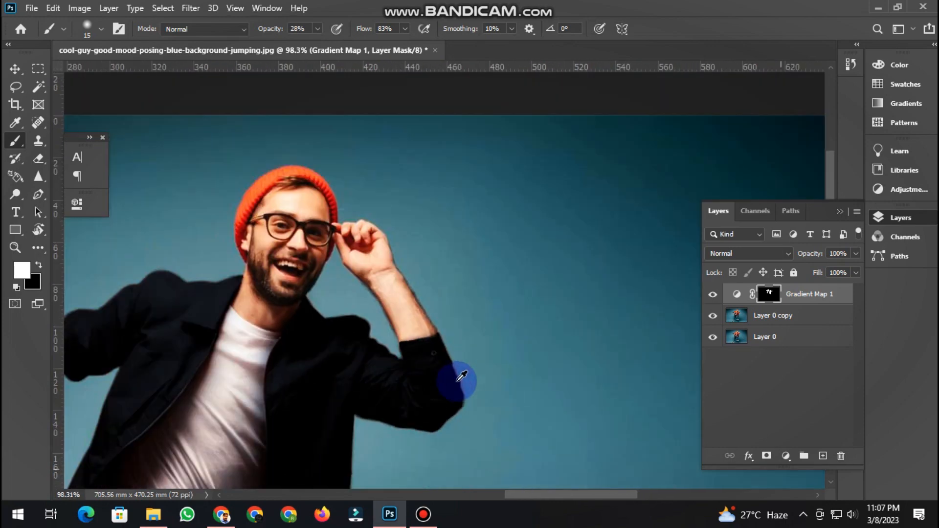
{"action": "scroll", "coordinate": [460, 377], "scroll_direction": "down", "scroll_amount": 2}
{"action": "scroll", "coordinate": [440, 313], "scroll_direction": "down", "scroll_amount": 4}
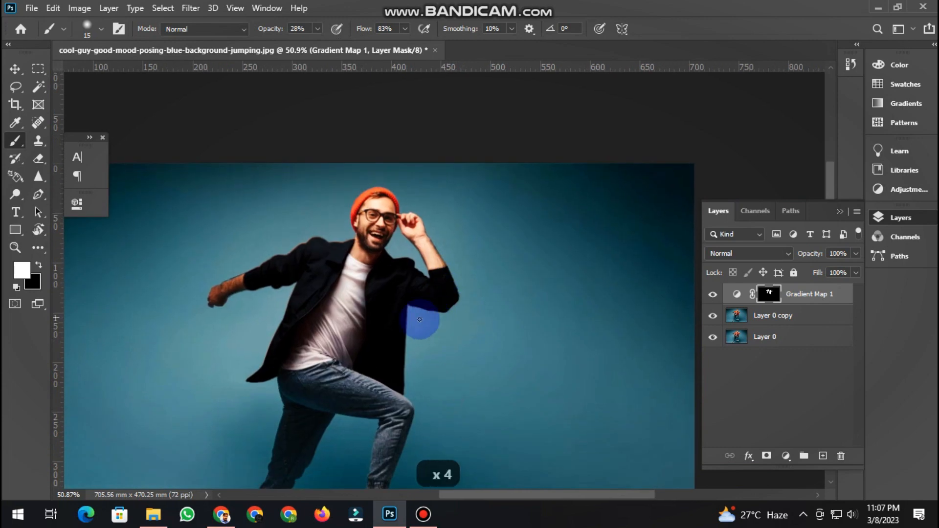
{"action": "key", "text": "v"}
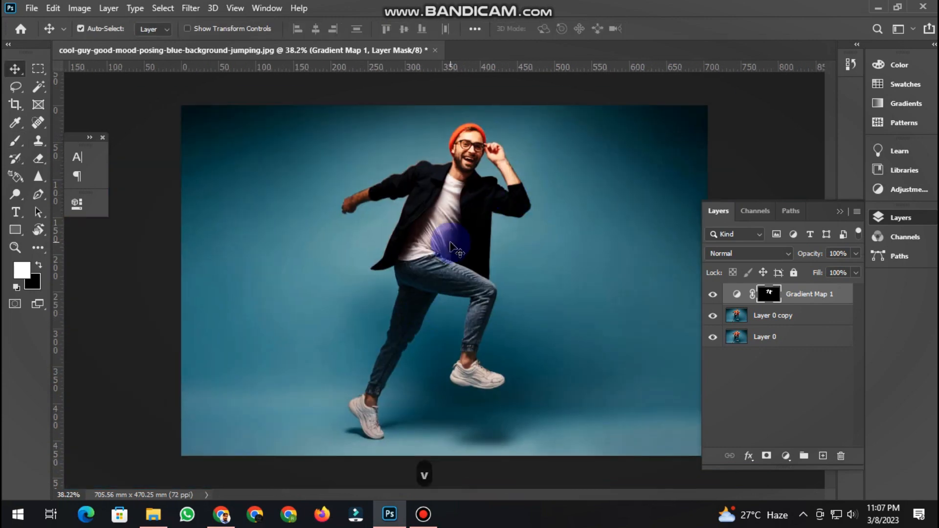
{"action": "scroll", "coordinate": [433, 252], "scroll_direction": "down", "scroll_amount": 1}
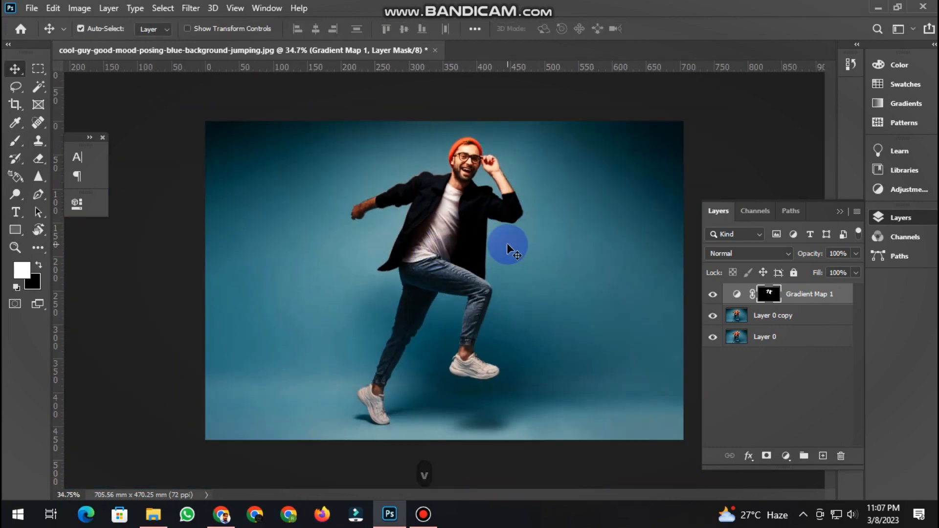